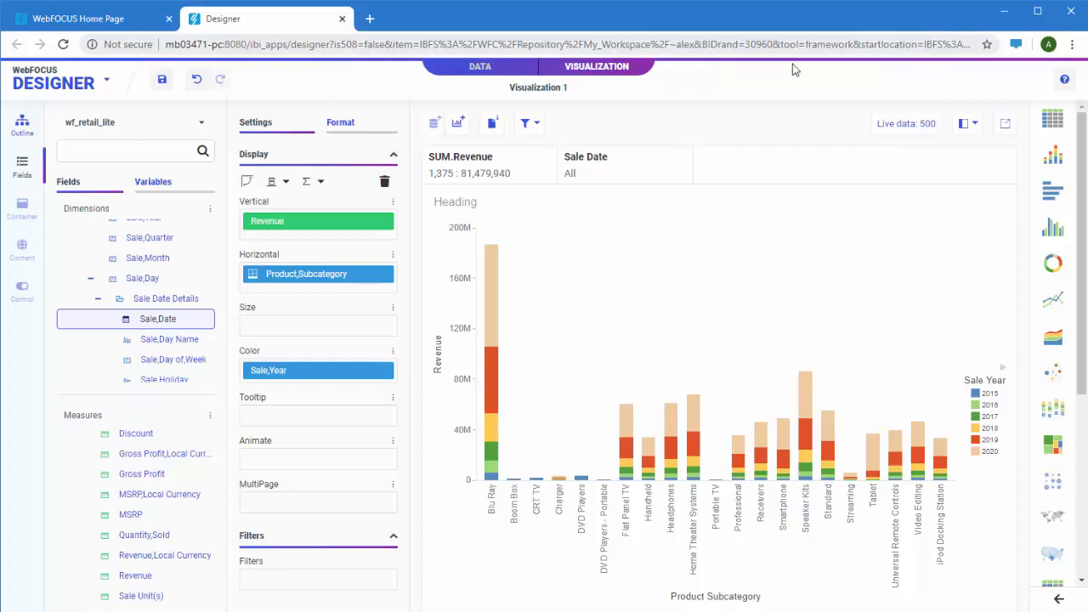
# - Add the Product,Category dimension to the filter toolbar
pyautogui.scroll(-5, 162, 298)
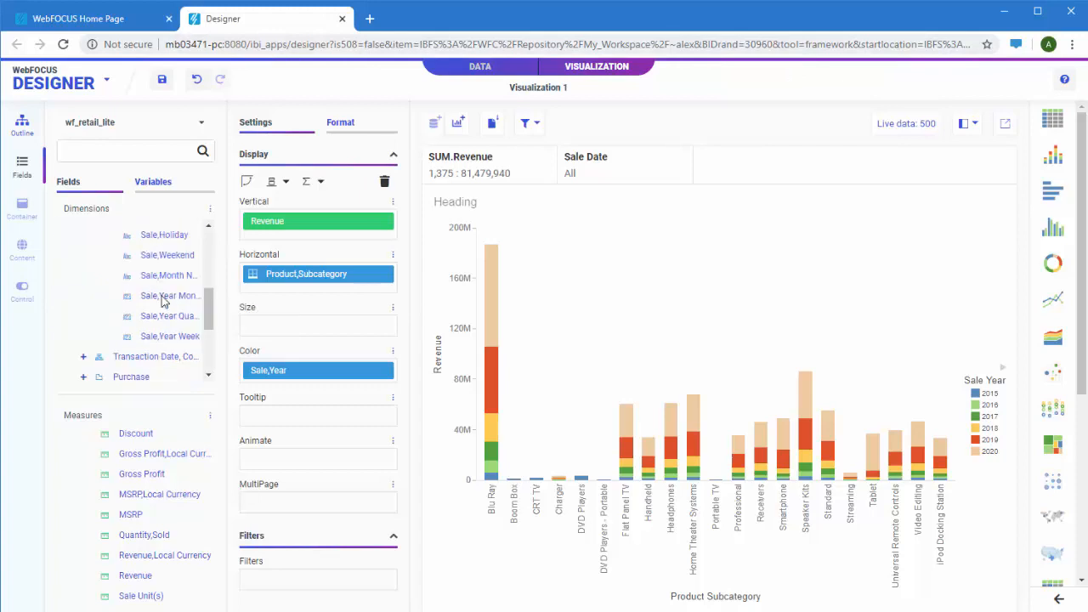
pyautogui.moveTo(141, 279)
pyautogui.mouseDown()
pyautogui.moveTo(651, 233)
pyautogui.moveTo(740, 165)
pyautogui.moveTo(372, 279)
pyautogui.moveTo(124, 281)
pyautogui.mouseUp()
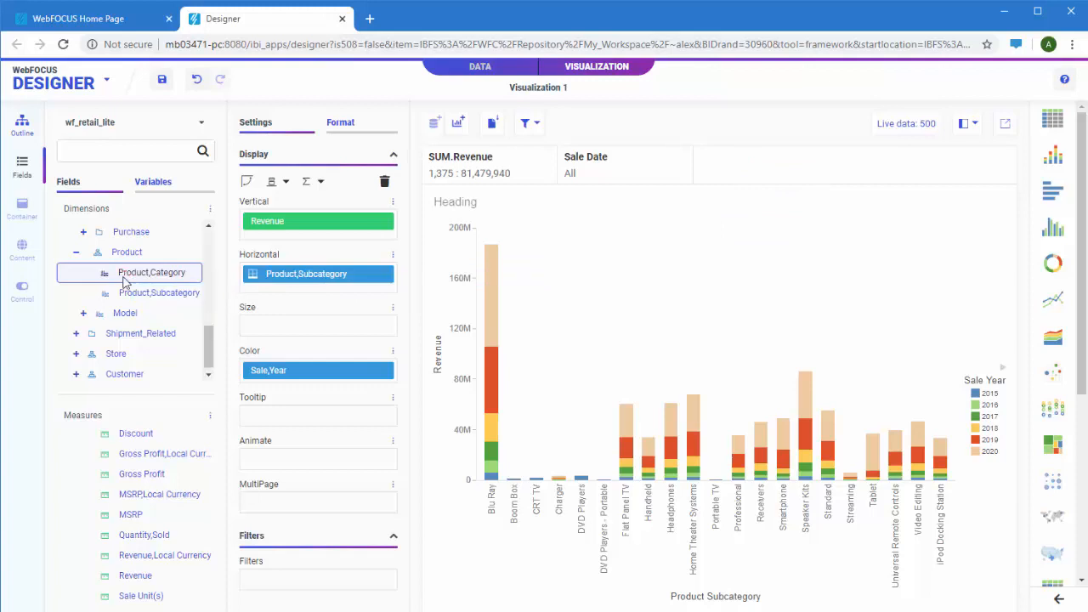
pyautogui.rightClick(125, 282)
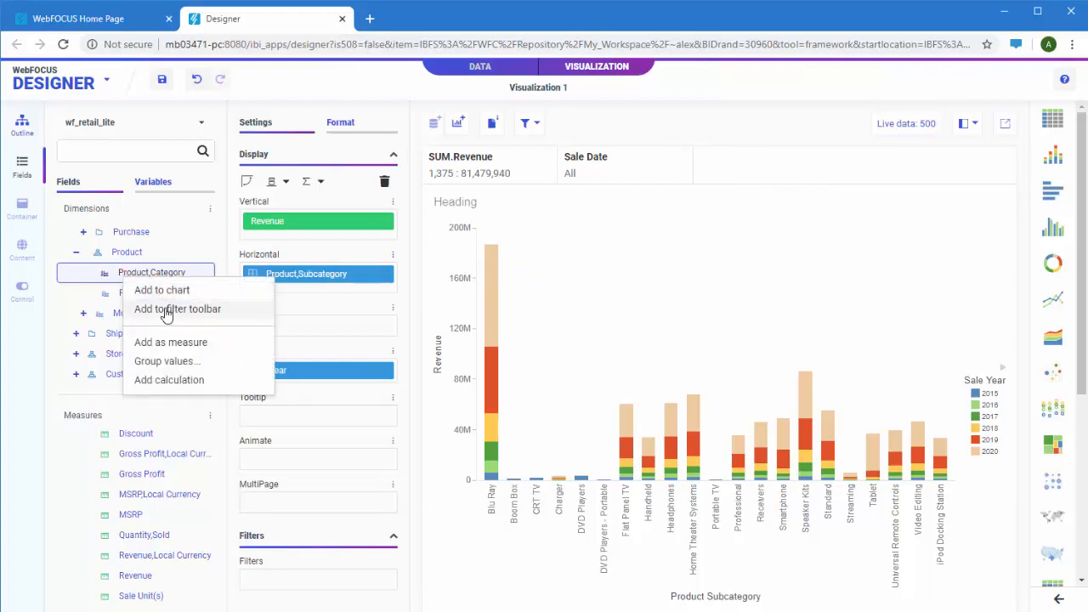
pyautogui.click(170, 310)
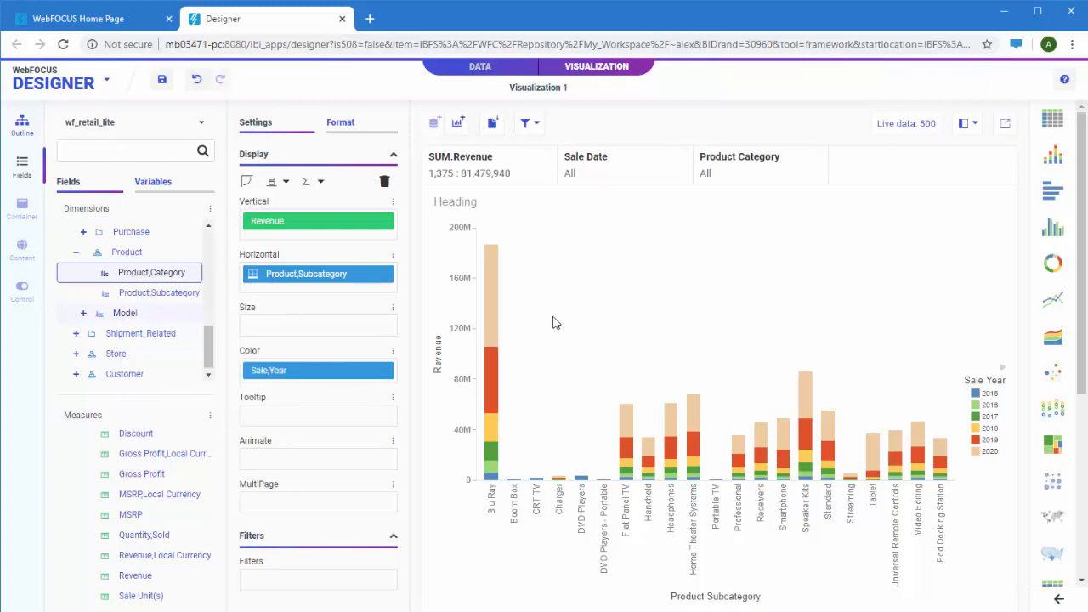
# - Filter the chart to the Accessories and Computers product categories, and add Media Player to the selection
pyautogui.click(734, 174)
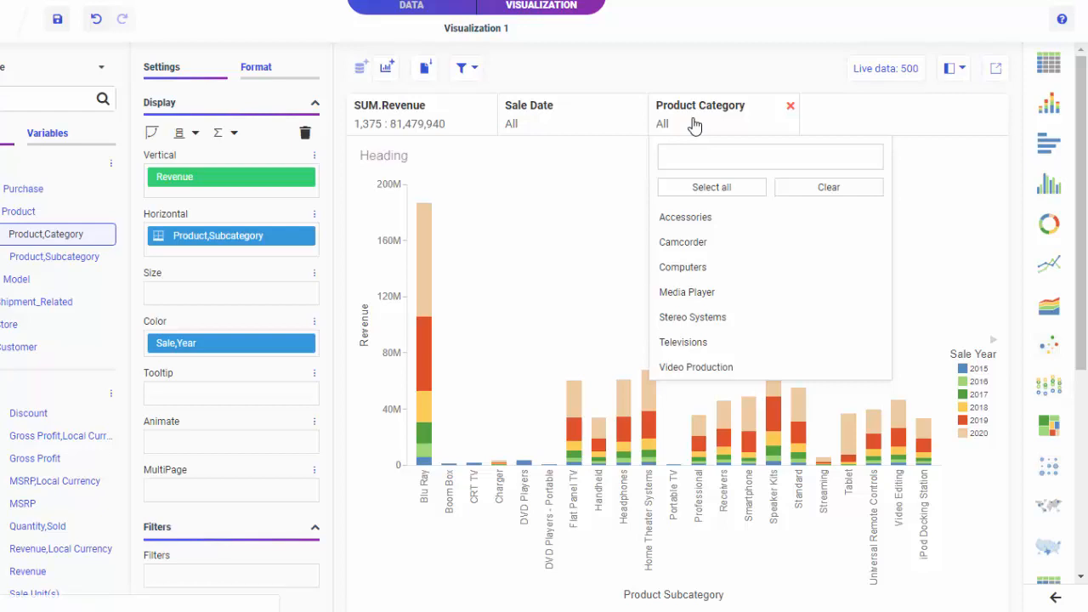
pyautogui.click(676, 223)
pyautogui.click(685, 269)
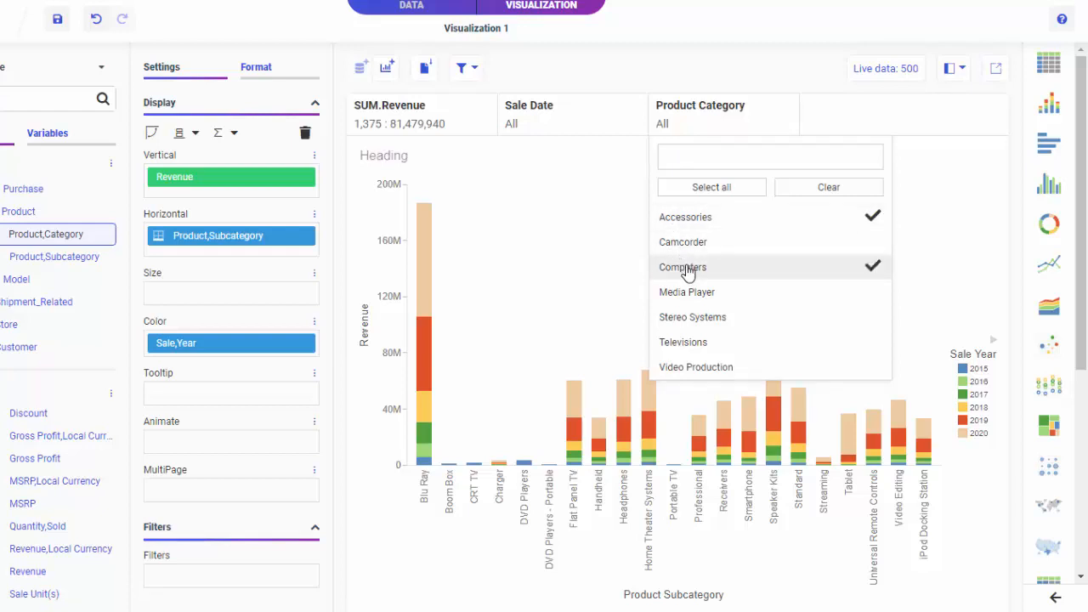
pyautogui.click(904, 119)
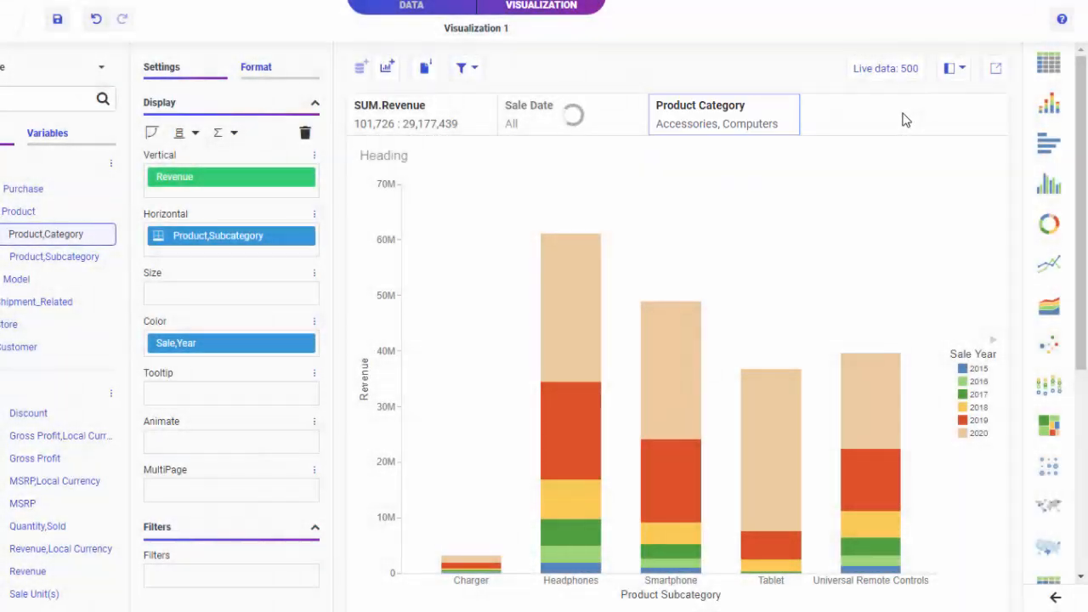
pyautogui.click(747, 128)
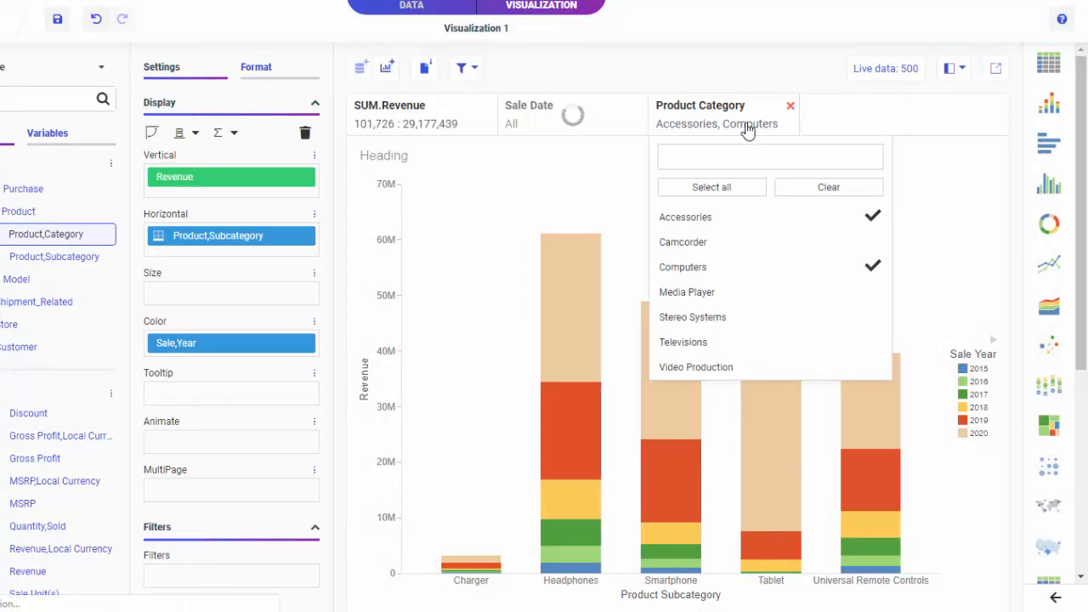
pyautogui.click(745, 298)
pyautogui.click(901, 119)
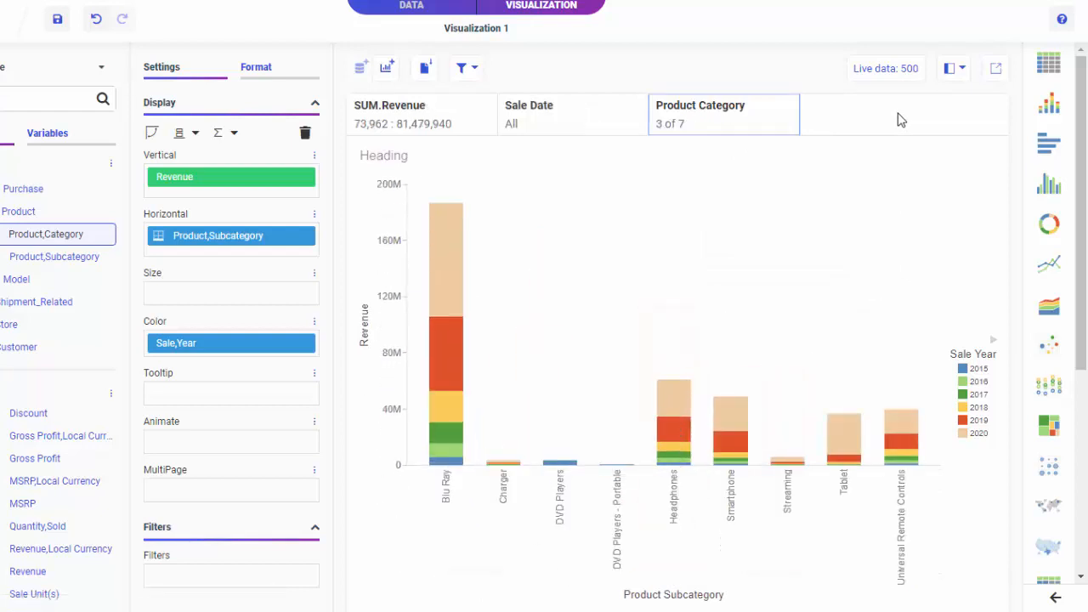
# - Clear all selected values from the Product Category filter
pyautogui.click(762, 134)
pyautogui.click(821, 192)
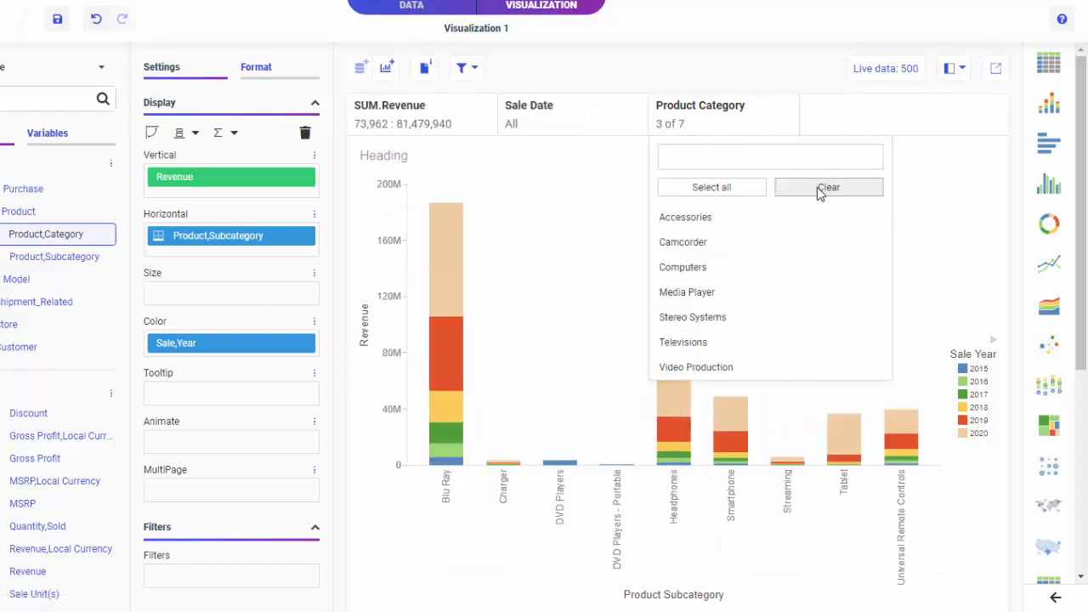
pyautogui.click(856, 115)
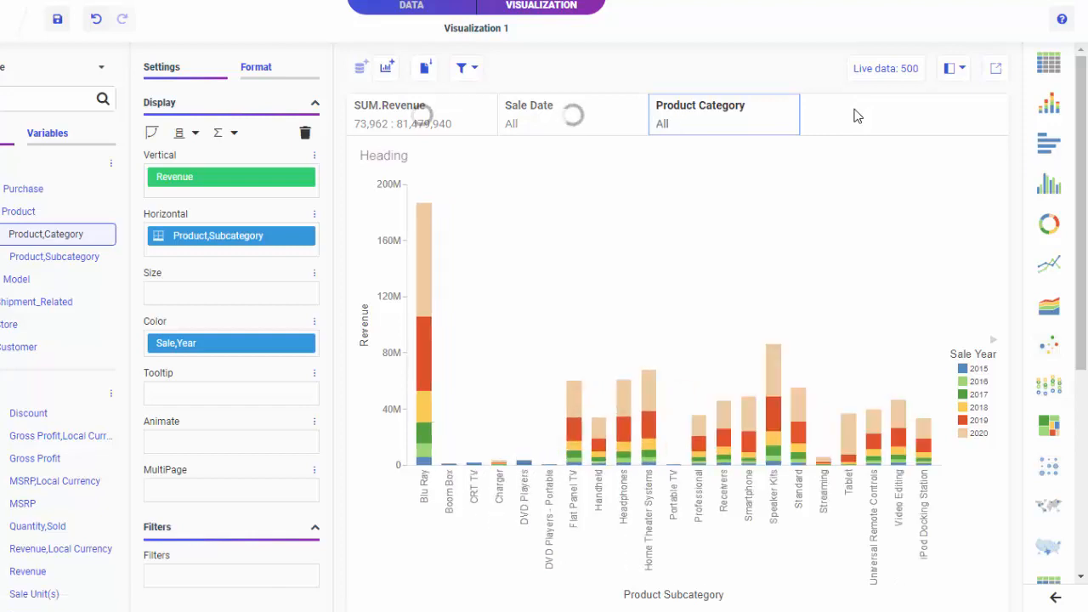
# - Select Accessories, Computers and Media Player as the Product Category filter values
pyautogui.click(758, 139)
pyautogui.click(717, 219)
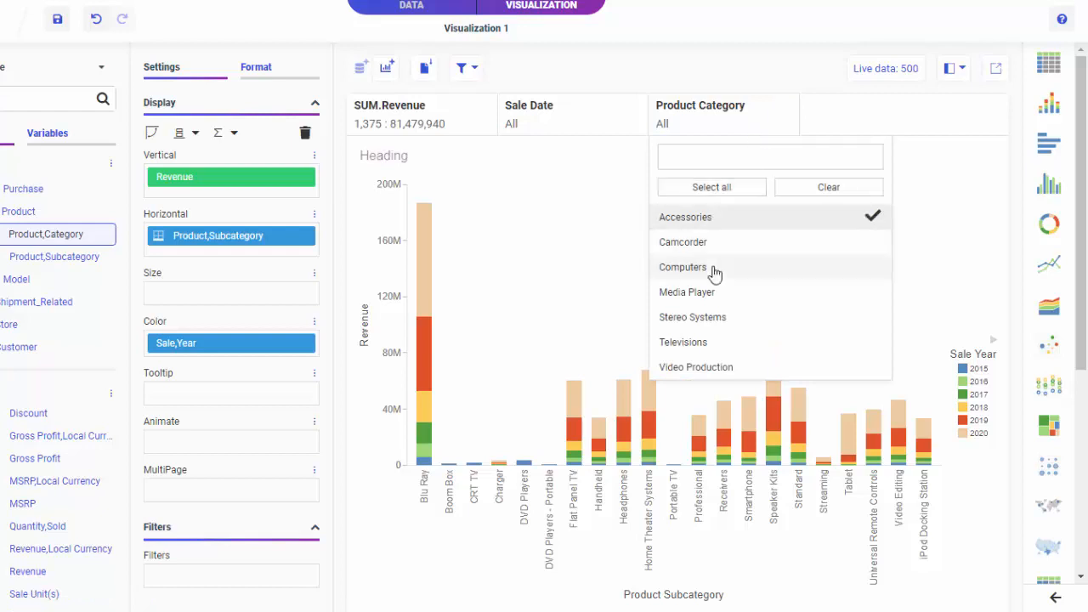
pyautogui.click(714, 268)
pyautogui.click(717, 294)
pyautogui.click(833, 125)
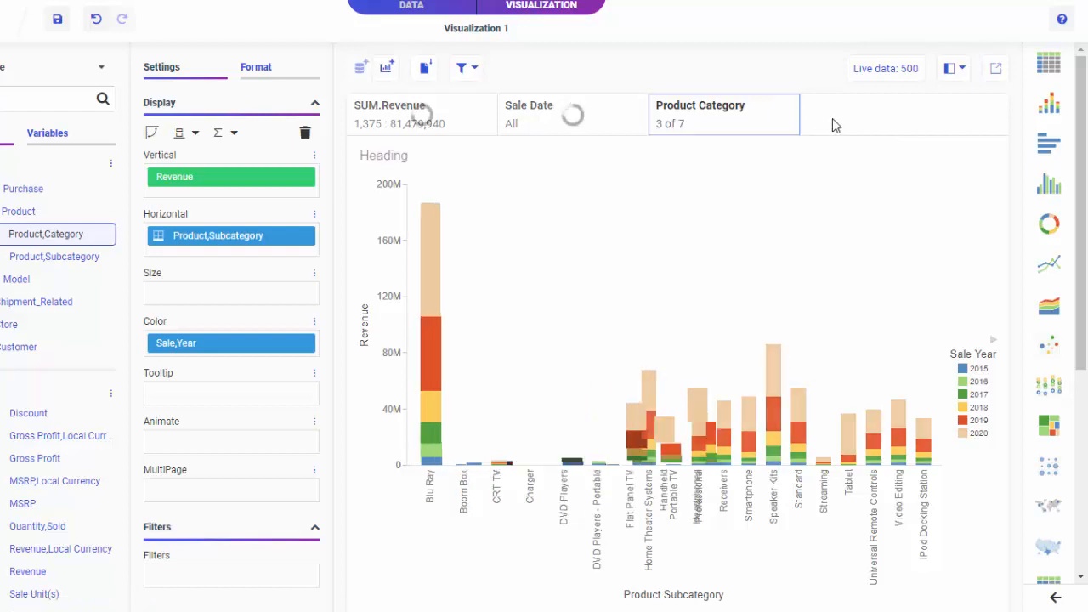
# - Switch the Product Category filter to exclude its selected values and back to including them
pyautogui.rightClick(758, 134)
pyautogui.click(804, 179)
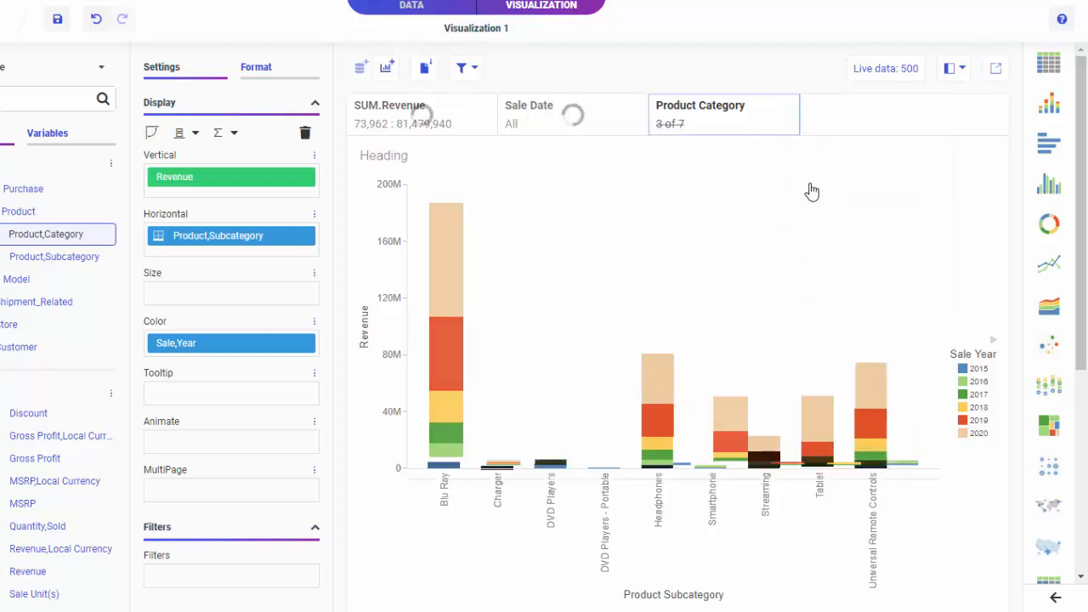
pyautogui.rightClick(744, 128)
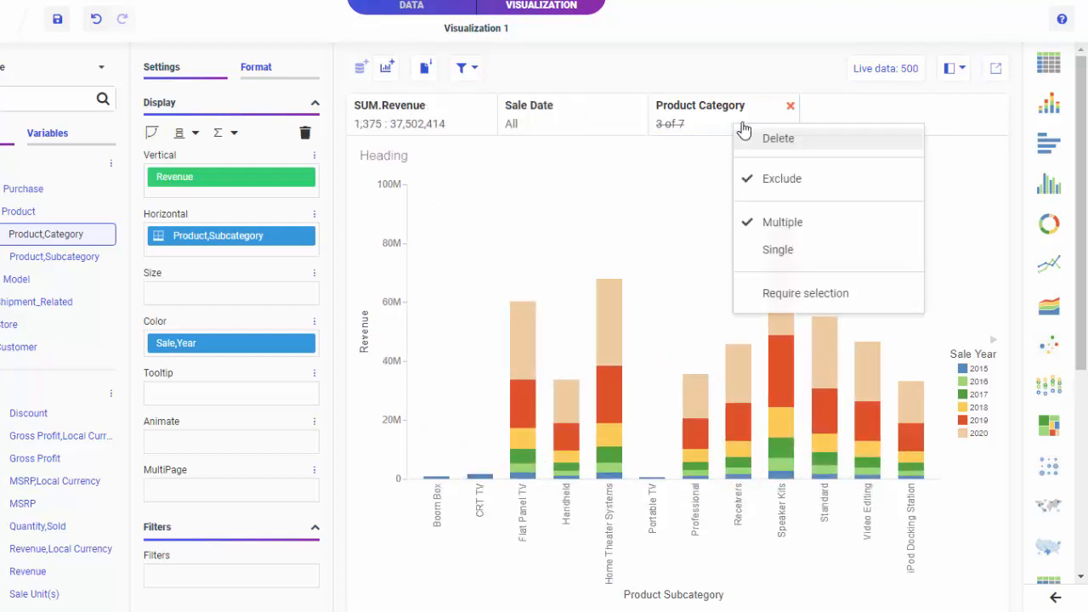
pyautogui.click(780, 179)
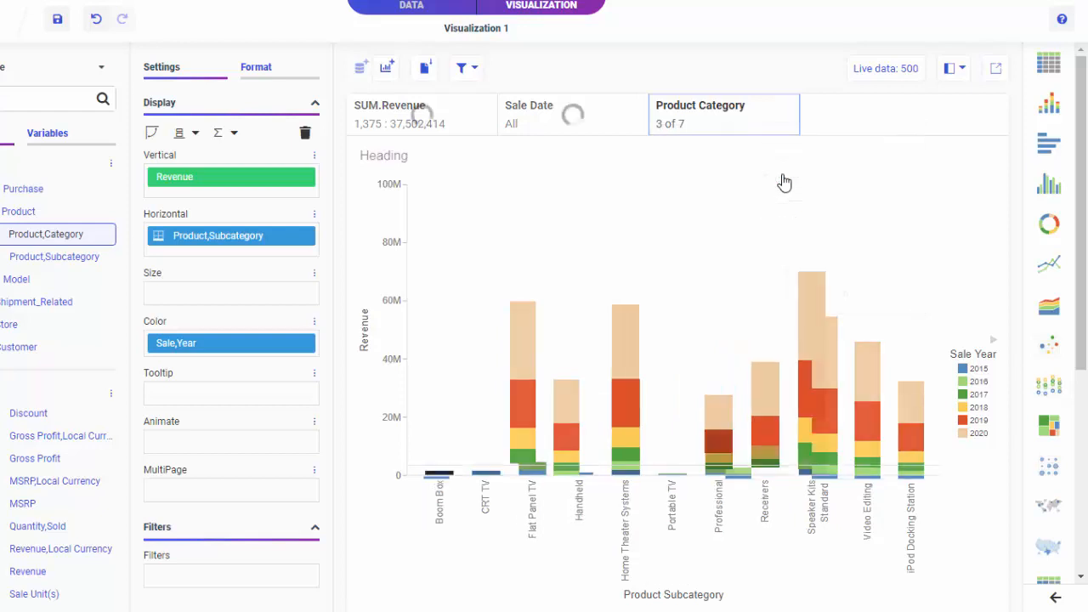
# - Change the Product Category filter to single selection and choose Televisions
pyautogui.rightClick(736, 129)
pyautogui.click(802, 251)
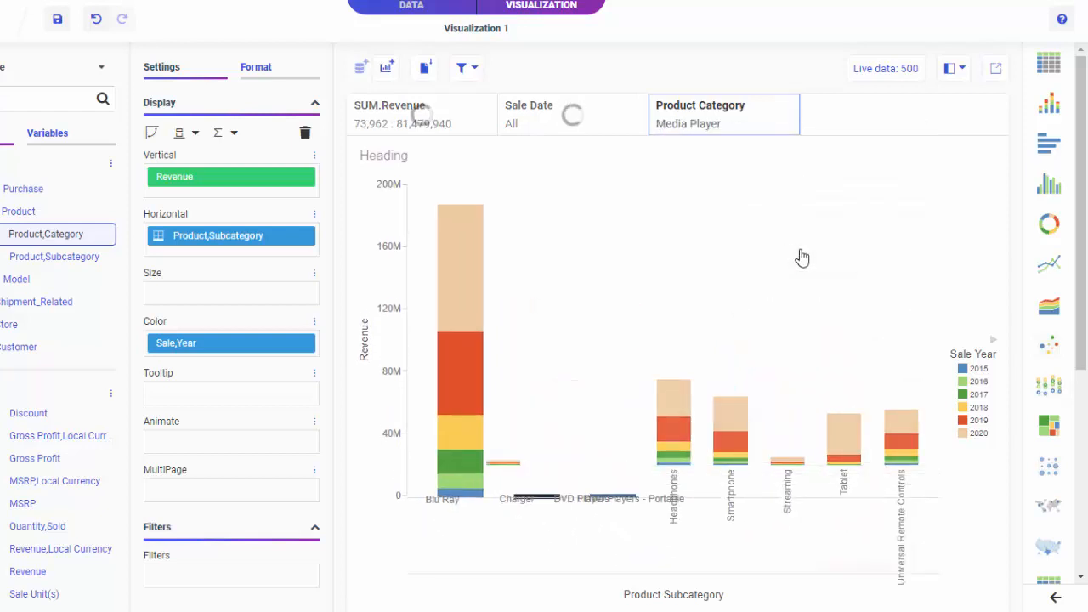
pyautogui.click(747, 135)
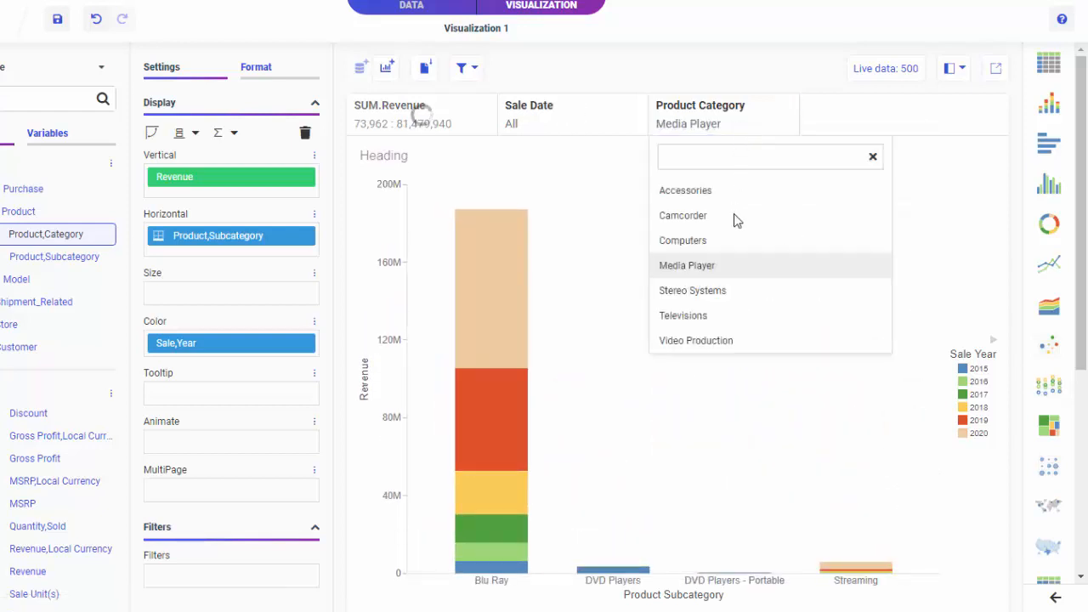
pyautogui.click(721, 315)
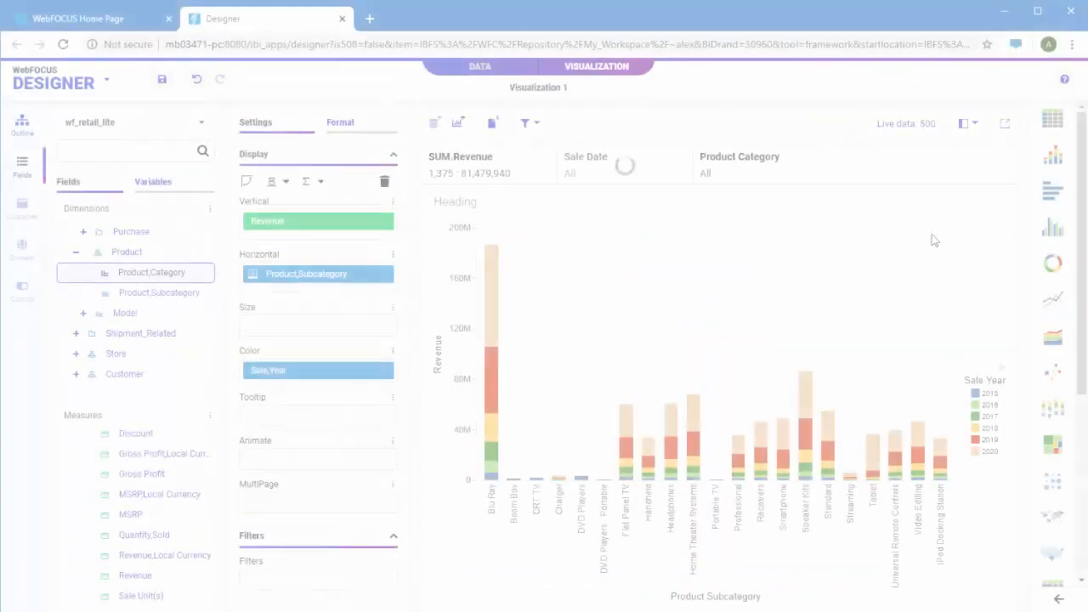
# - Add the Brand field from the Model Details folder to the filter toolbar and filter the chart to Canon
pyautogui.click(82, 313)
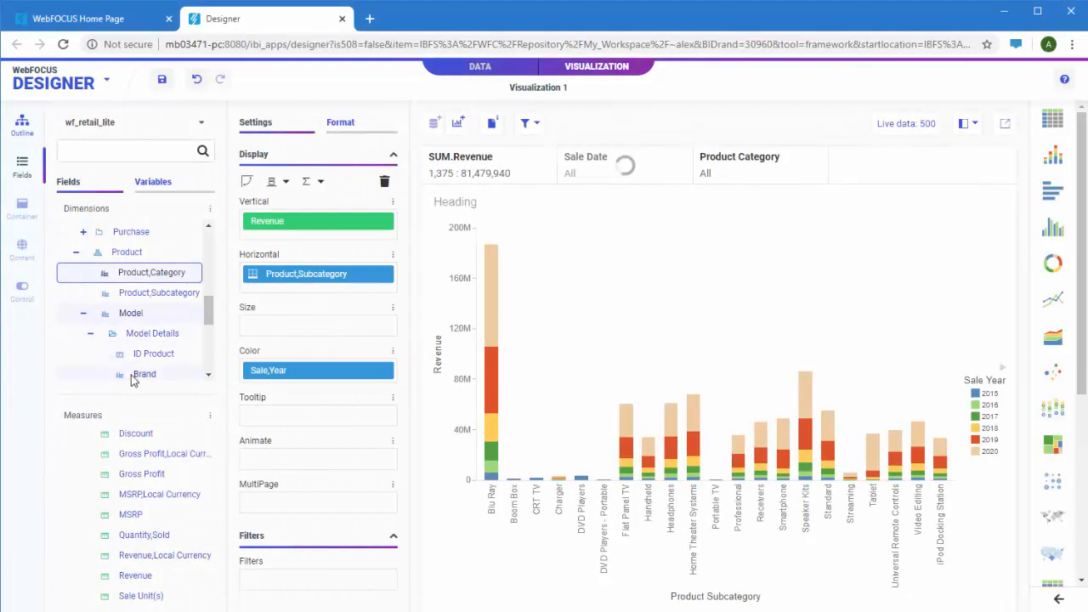
pyautogui.moveTo(132, 380); pyautogui.dragTo(887, 170)
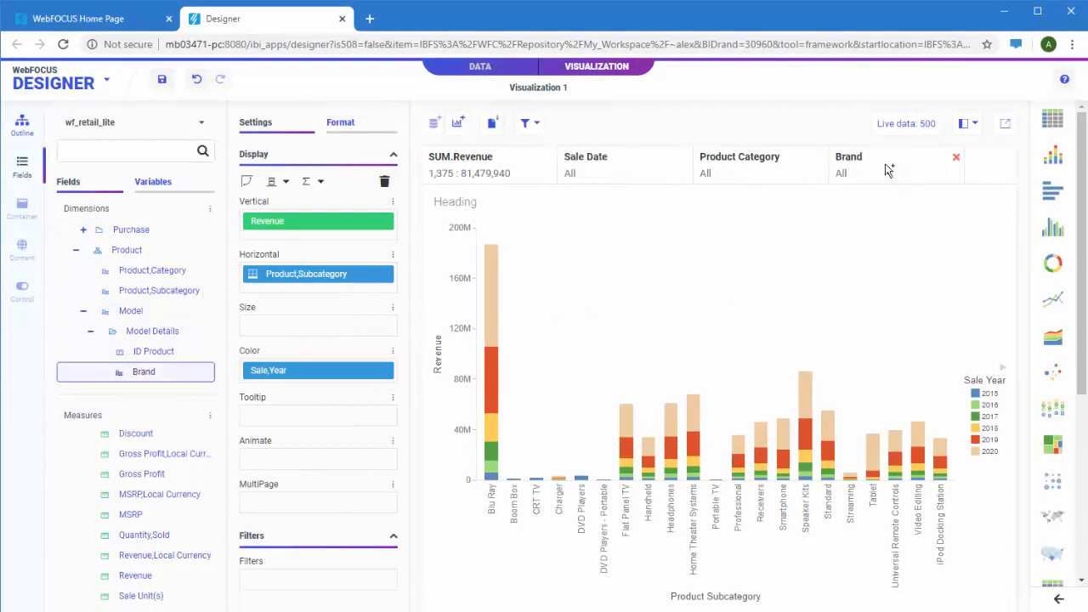
pyautogui.click(886, 170)
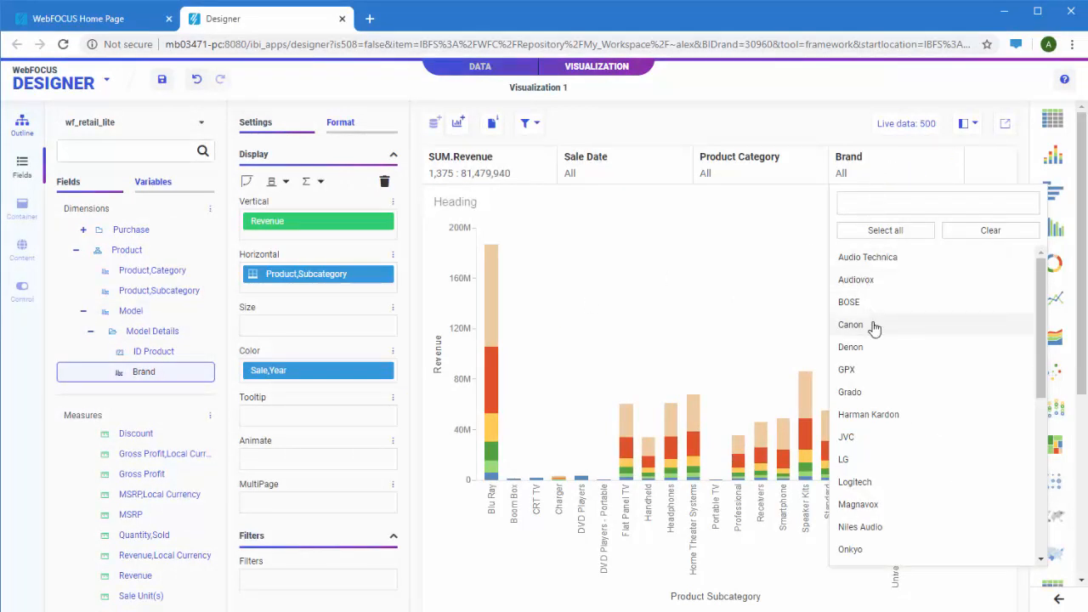
pyautogui.click(874, 327)
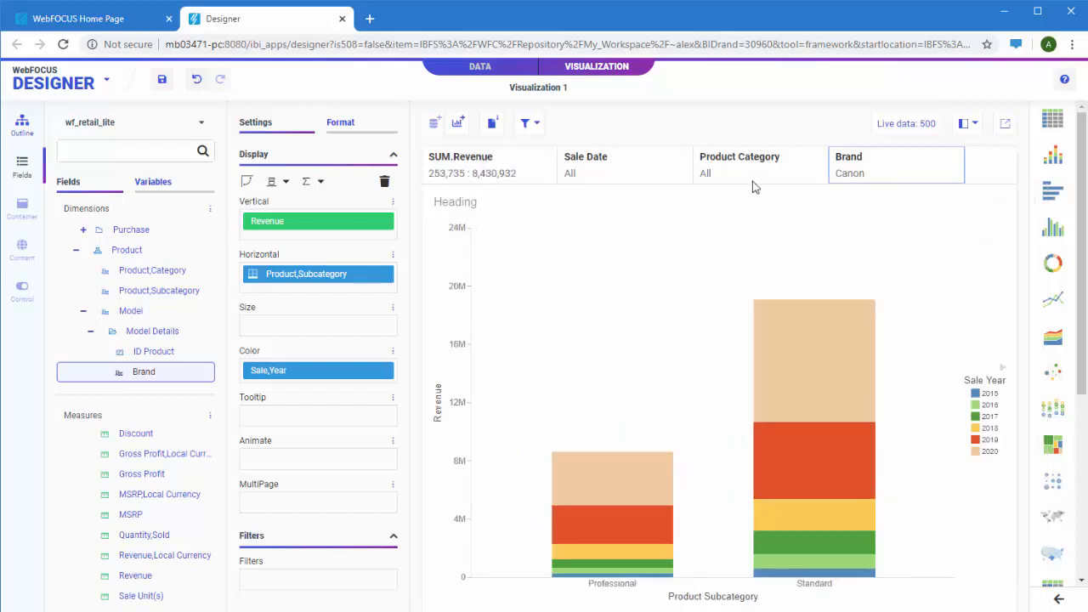
# - Check which product categories are available for the chosen brand, and clear the Brand filter
pyautogui.click(749, 185)
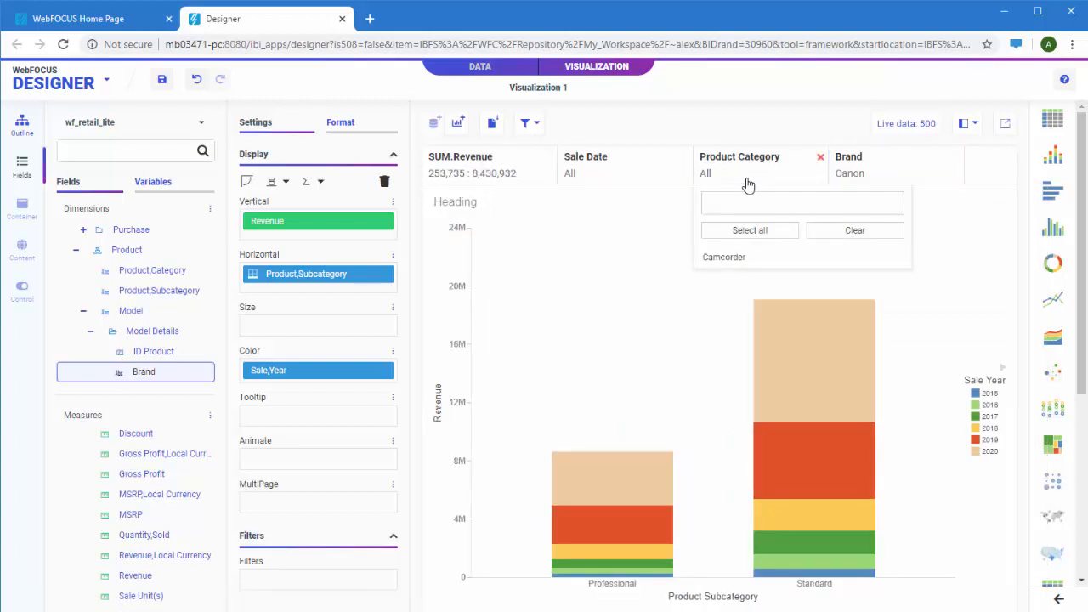
pyautogui.click(925, 182)
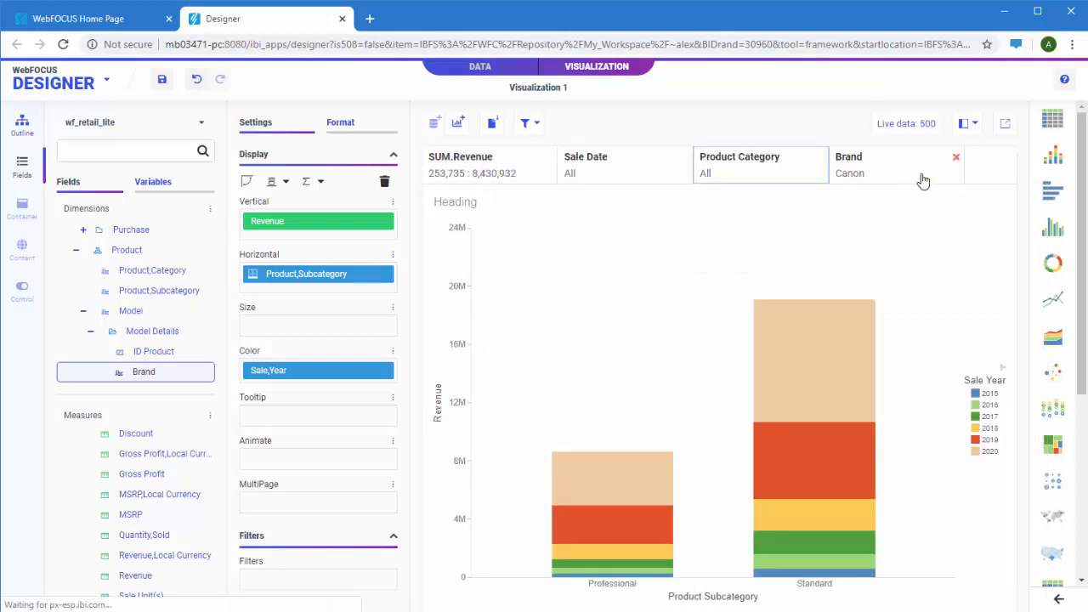
pyautogui.click(991, 231)
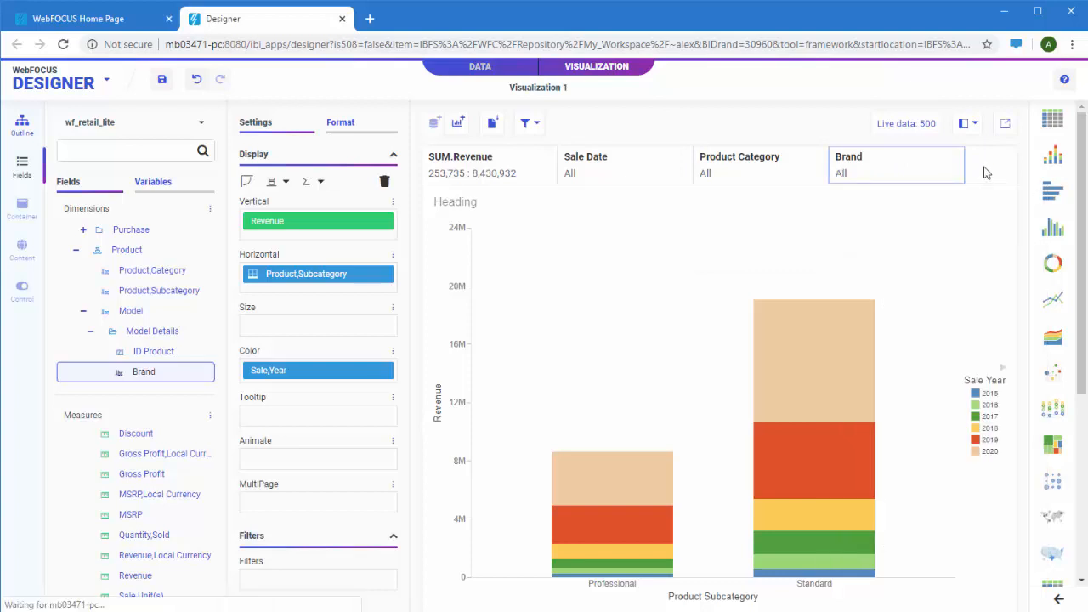
# - Limit the SUM.Revenue filter range to 1,375 through 41,660,120
pyautogui.click(496, 175)
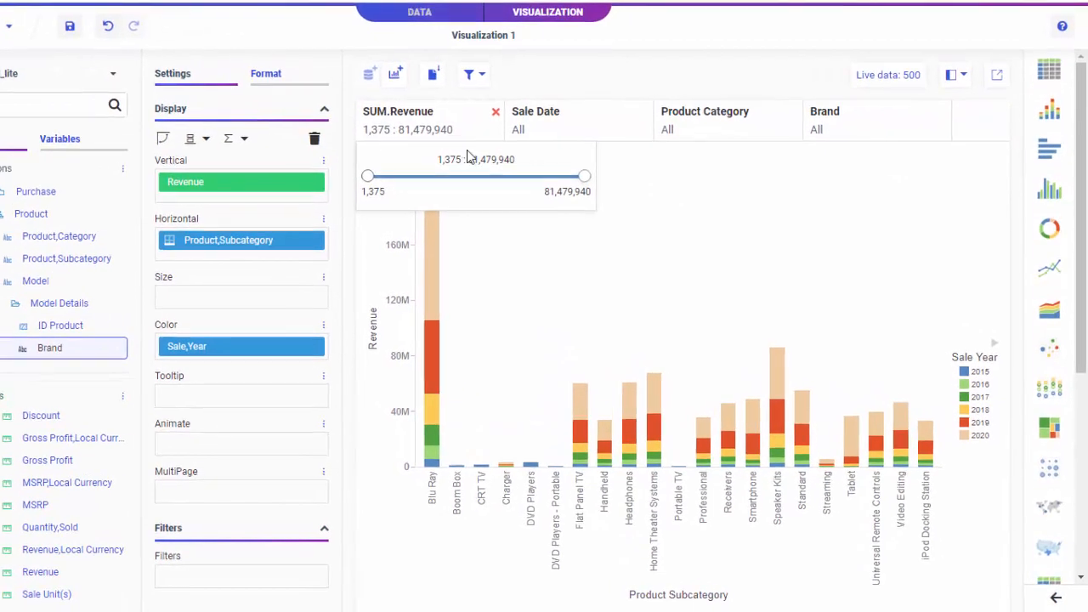
pyautogui.moveTo(531, 178); pyautogui.dragTo(479, 186)
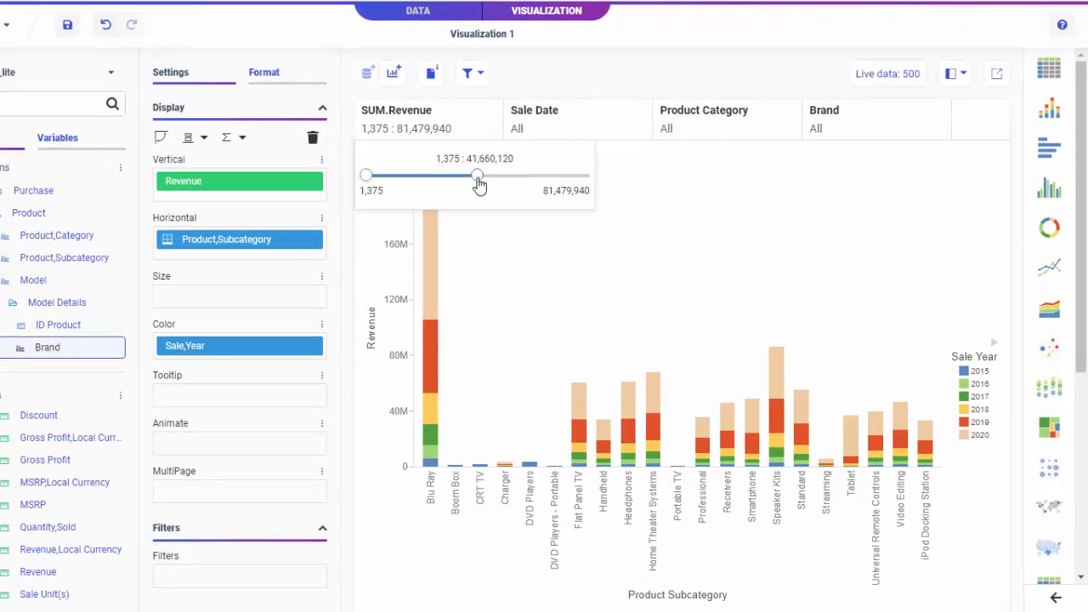
pyautogui.click(548, 83)
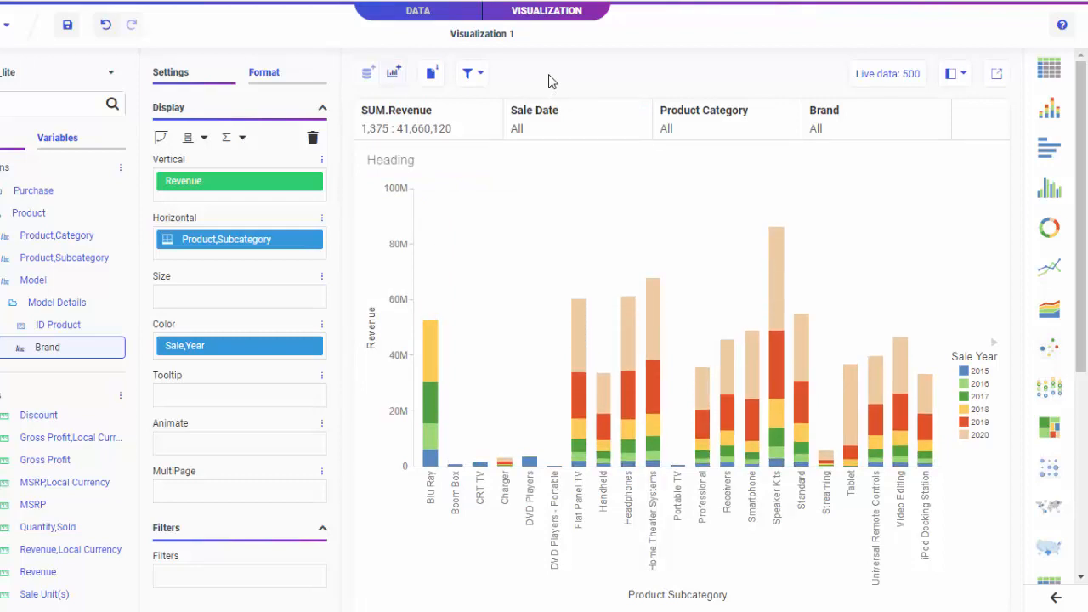
# - Extend the SUM.Revenue filter's upper limit back to the maximum of 81,479,940
pyautogui.click(459, 132)
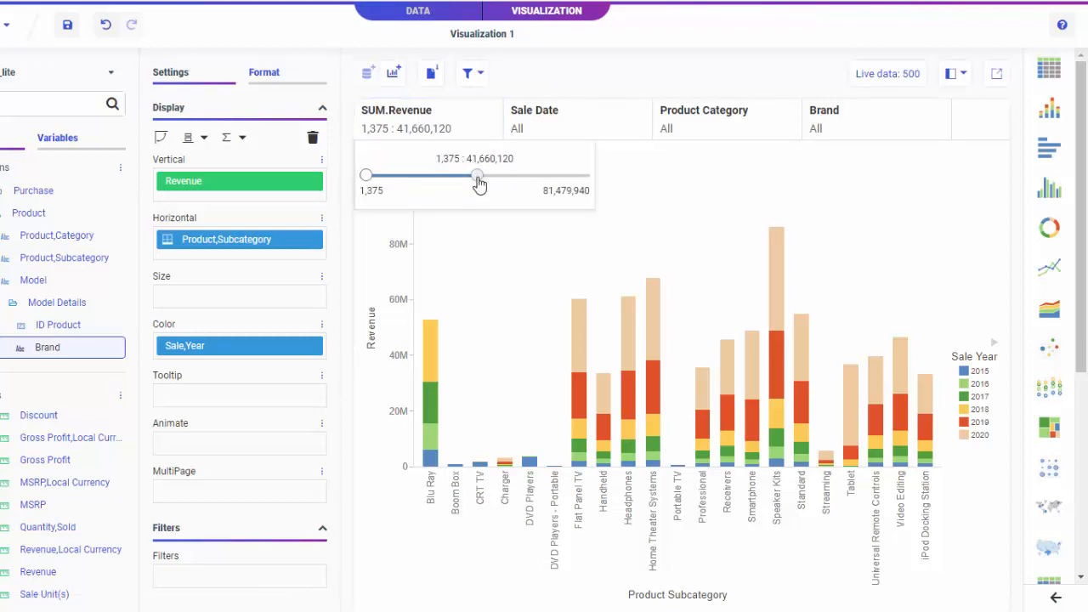
pyautogui.moveTo(479, 177); pyautogui.dragTo(716, 178)
pyautogui.click(631, 82)
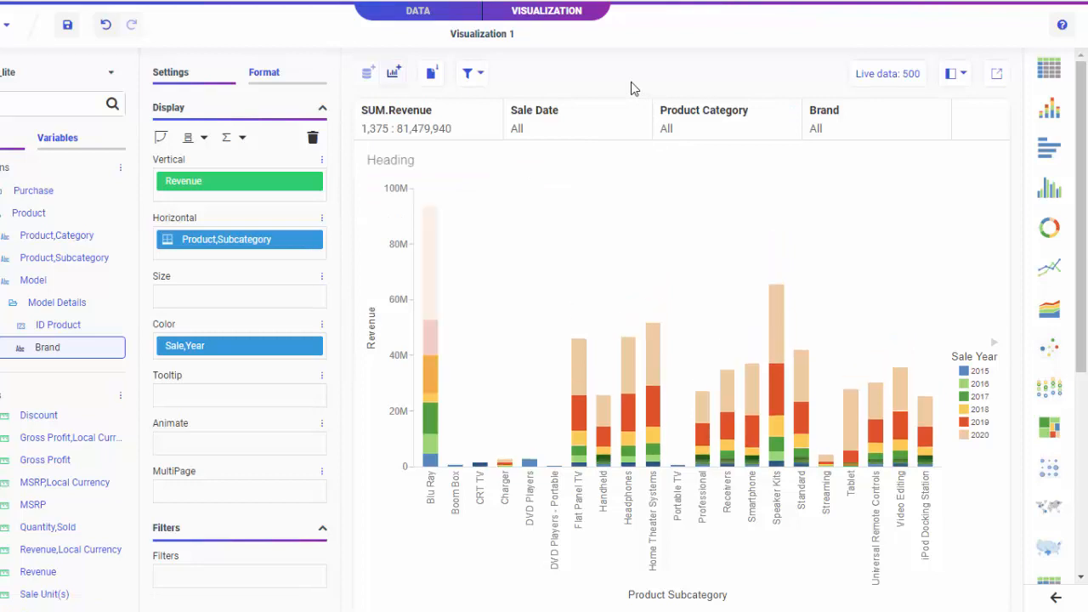
# - Change the SUM.Revenue filter to filter on detail values
pyautogui.click(454, 128)
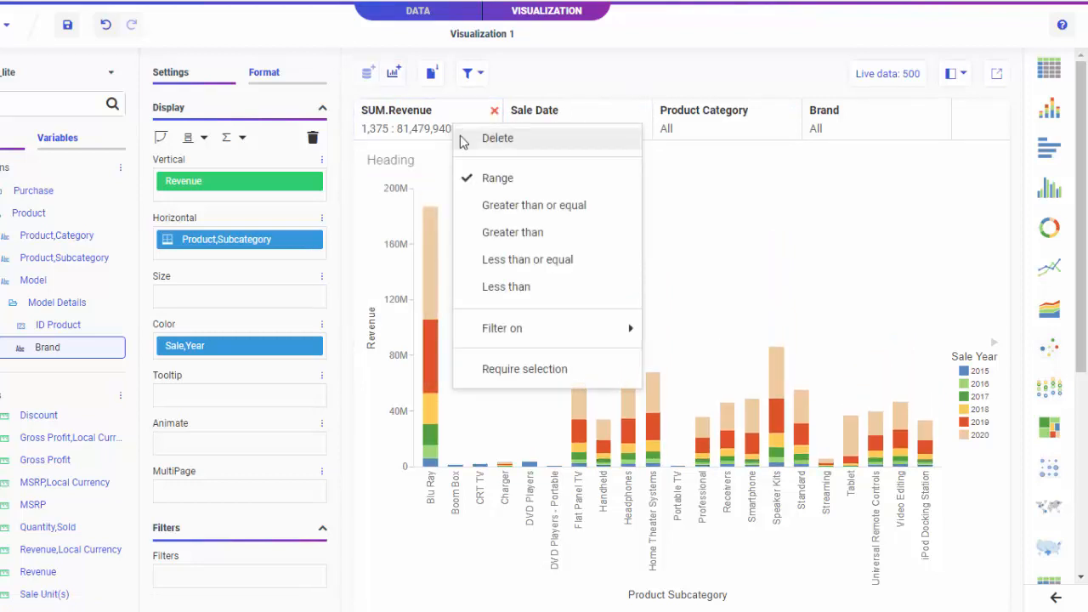
pyautogui.moveTo(526, 336)
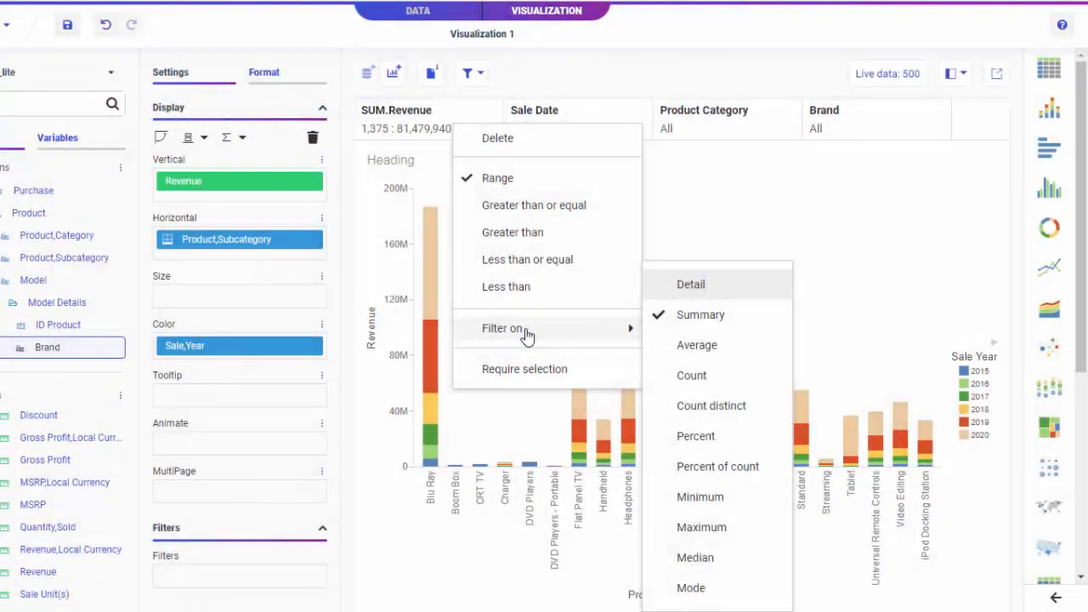
pyautogui.click(700, 293)
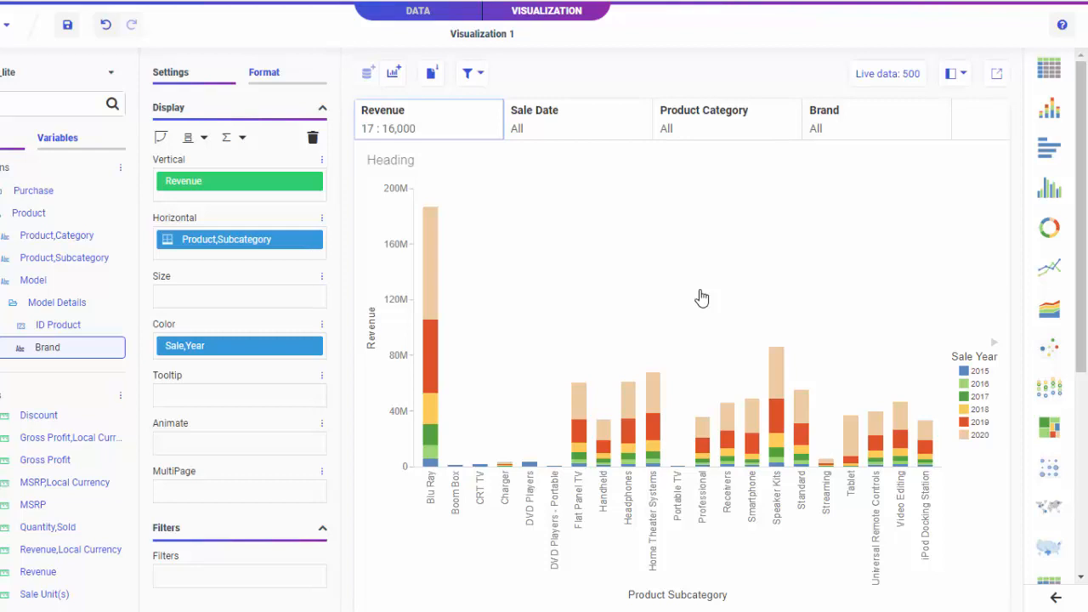
# - Change the Revenue filter to less than or equal and set its limit to 2,000
pyautogui.rightClick(455, 136)
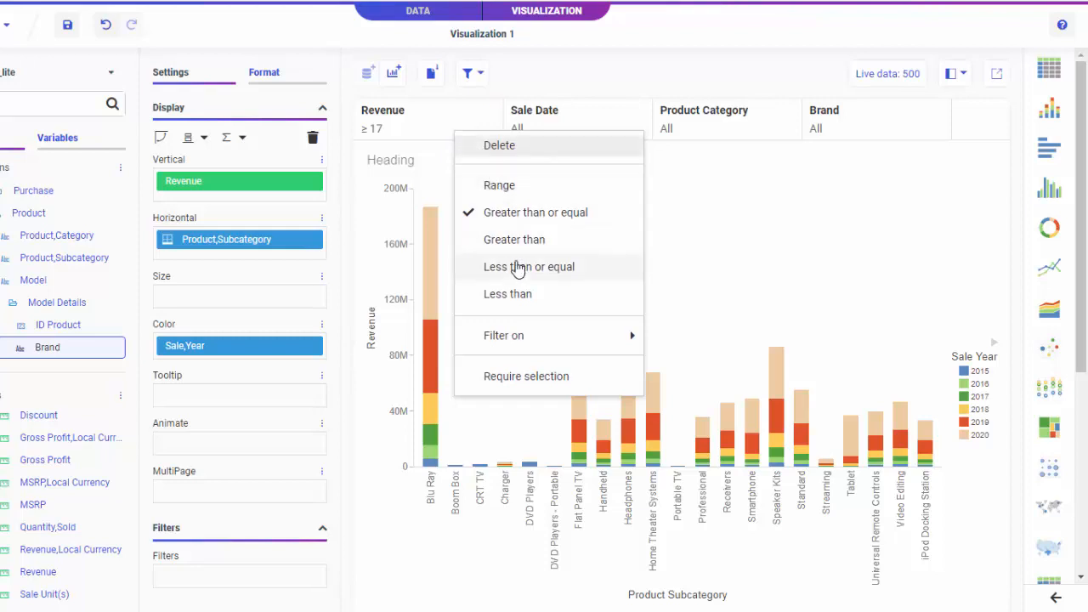
pyautogui.click(519, 268)
pyautogui.click(437, 136)
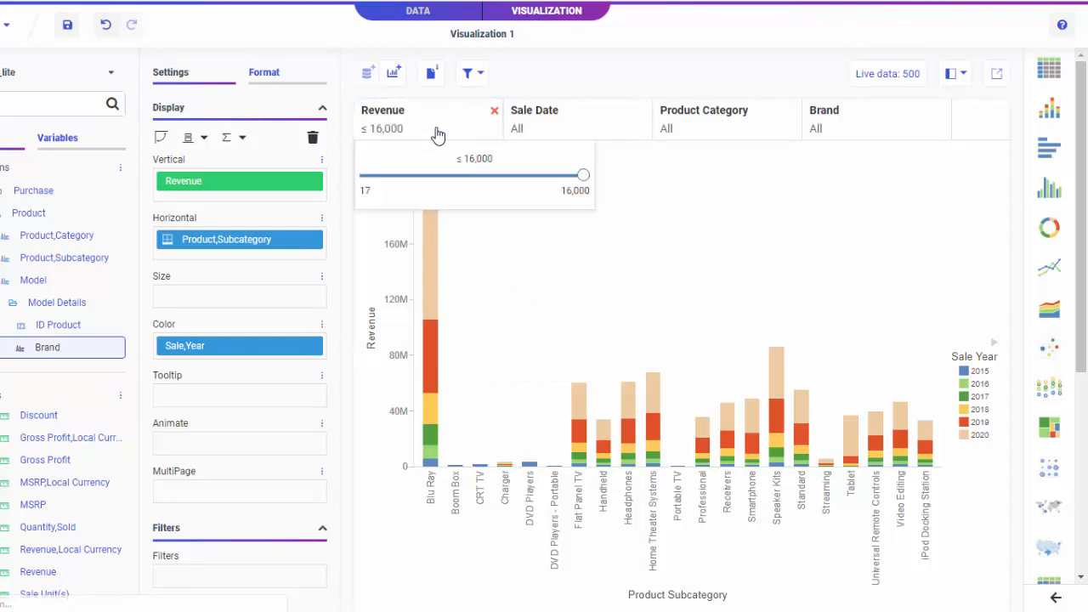
pyautogui.moveTo(578, 178); pyautogui.dragTo(391, 187)
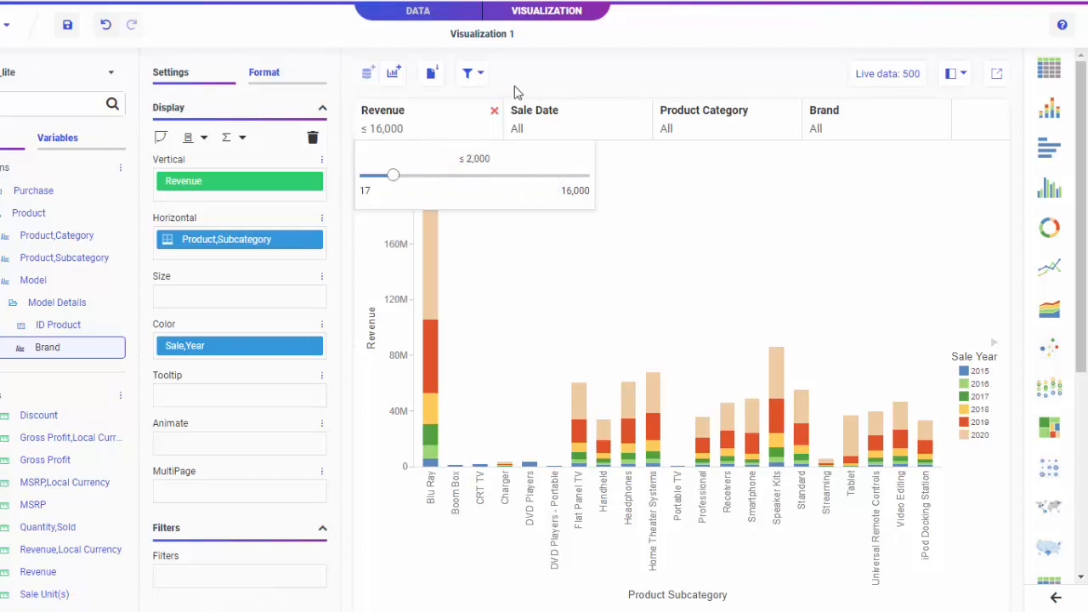
pyautogui.click(524, 77)
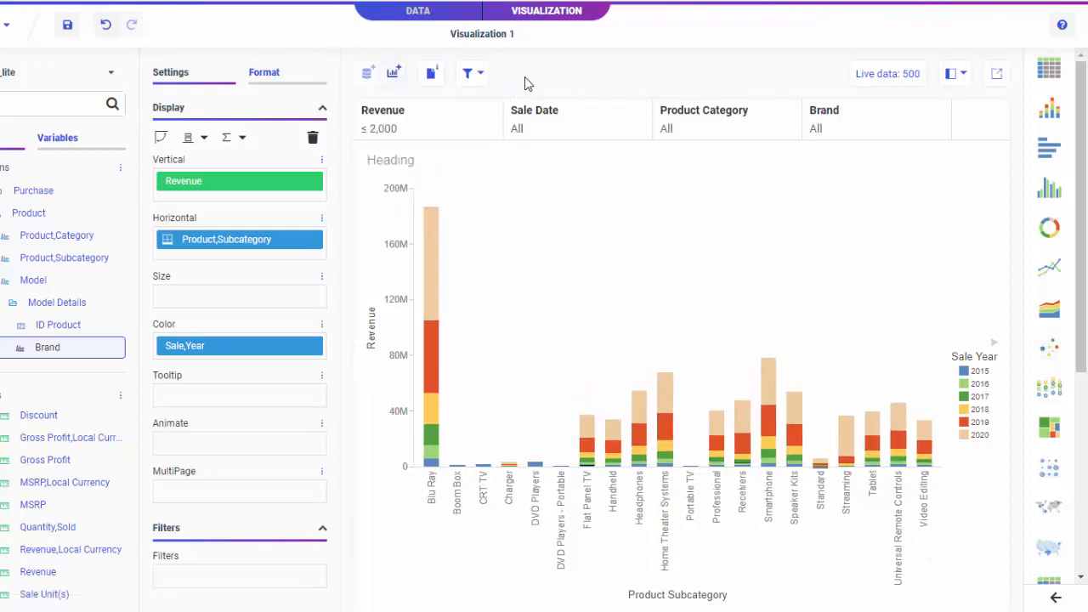
# - Change the Revenue filter to greater than or equal and set its lower limit to 1,000
pyautogui.click(446, 122)
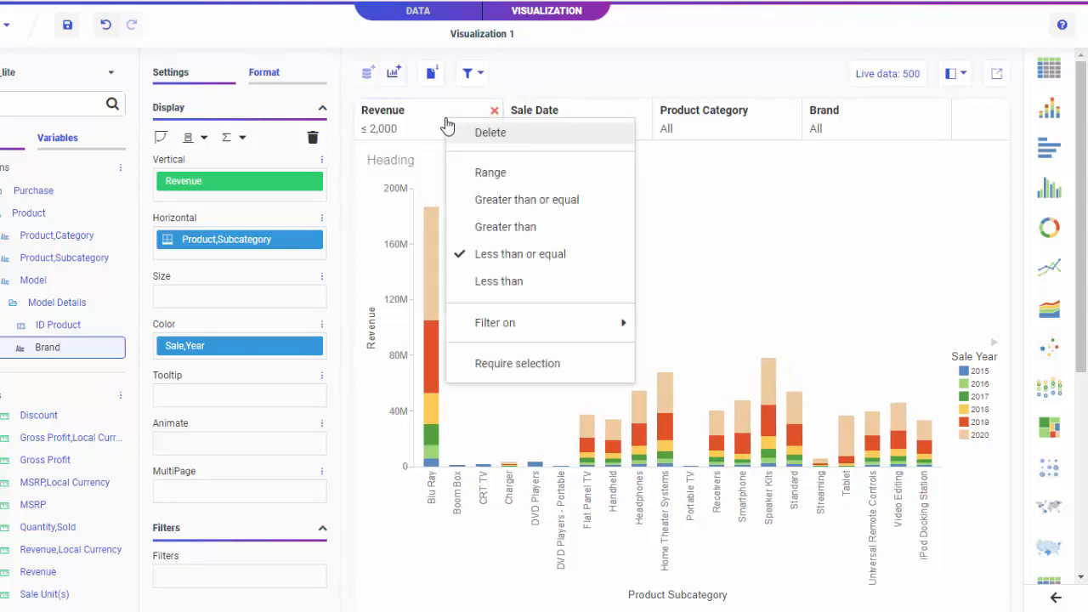
pyautogui.click(511, 201)
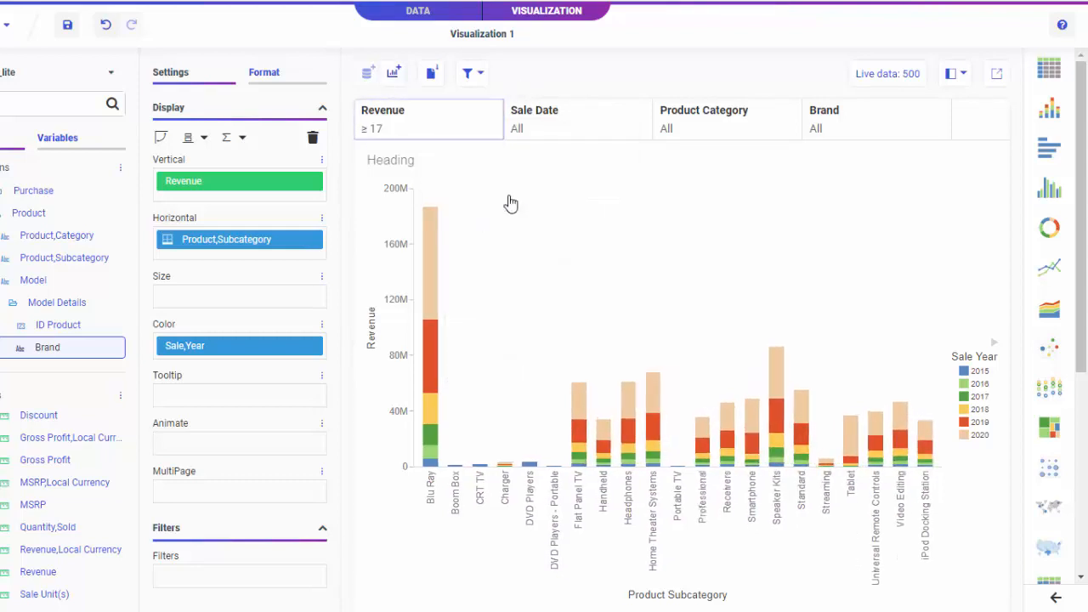
pyautogui.click(457, 139)
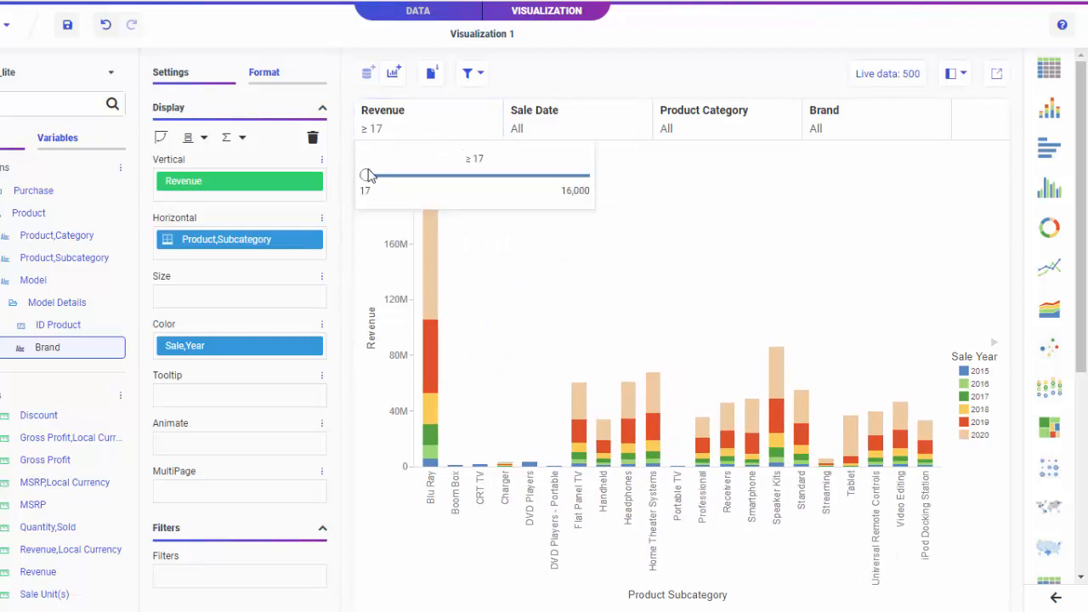
pyautogui.moveTo(365, 176); pyautogui.dragTo(377, 180)
pyautogui.press('Left')
pyautogui.press('Left')
pyautogui.click(551, 76)
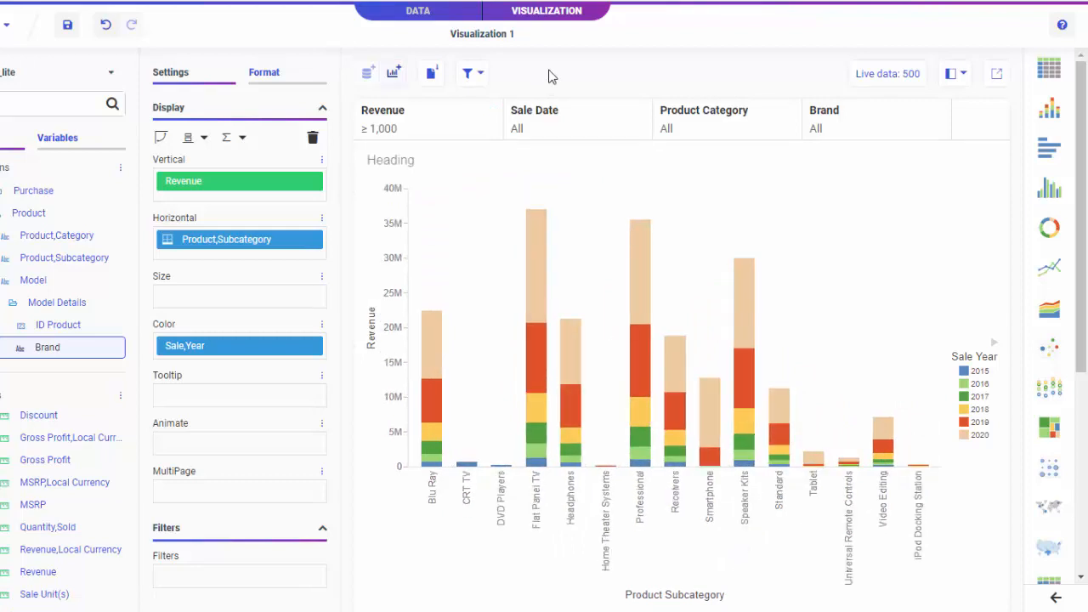
# - Set a custom Sale Date filter range from January 1, 2019 through March 20, 2020
pyautogui.click(553, 137)
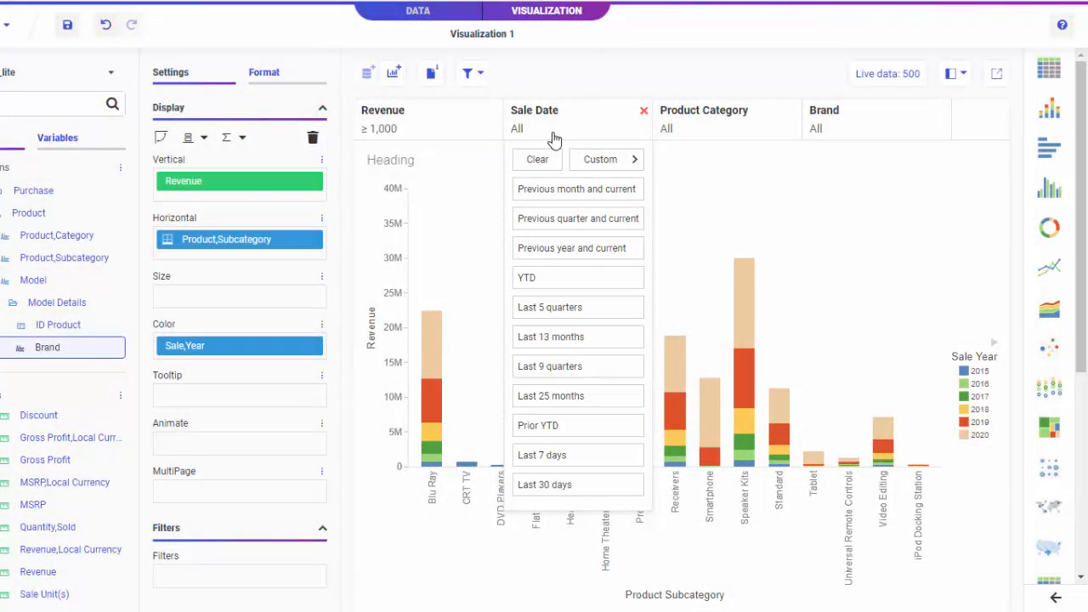
pyautogui.click(591, 159)
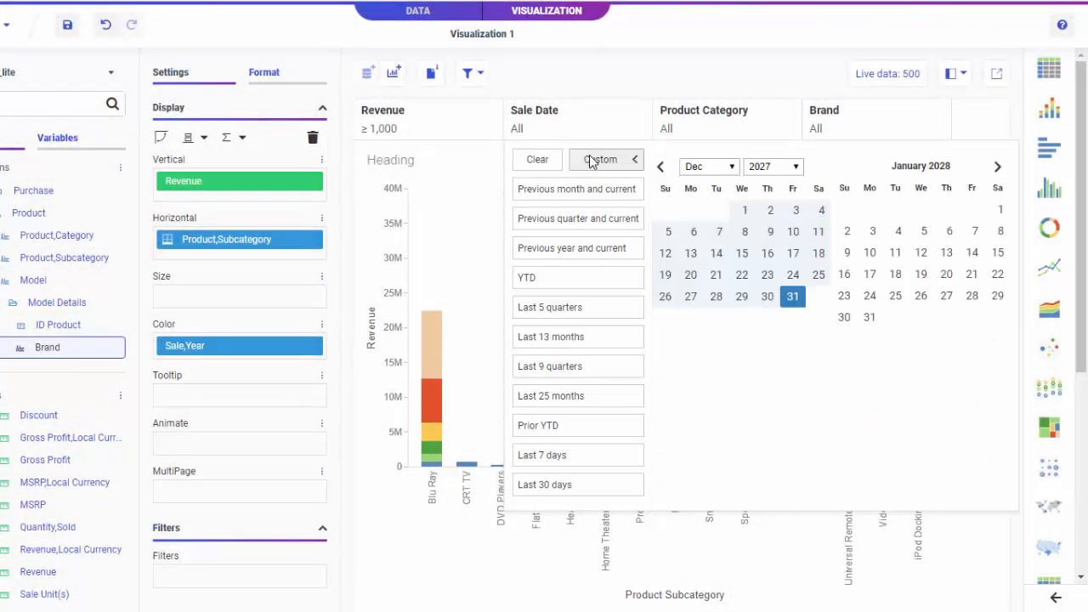
pyautogui.click(791, 170)
pyautogui.click(765, 205)
pyautogui.click(722, 167)
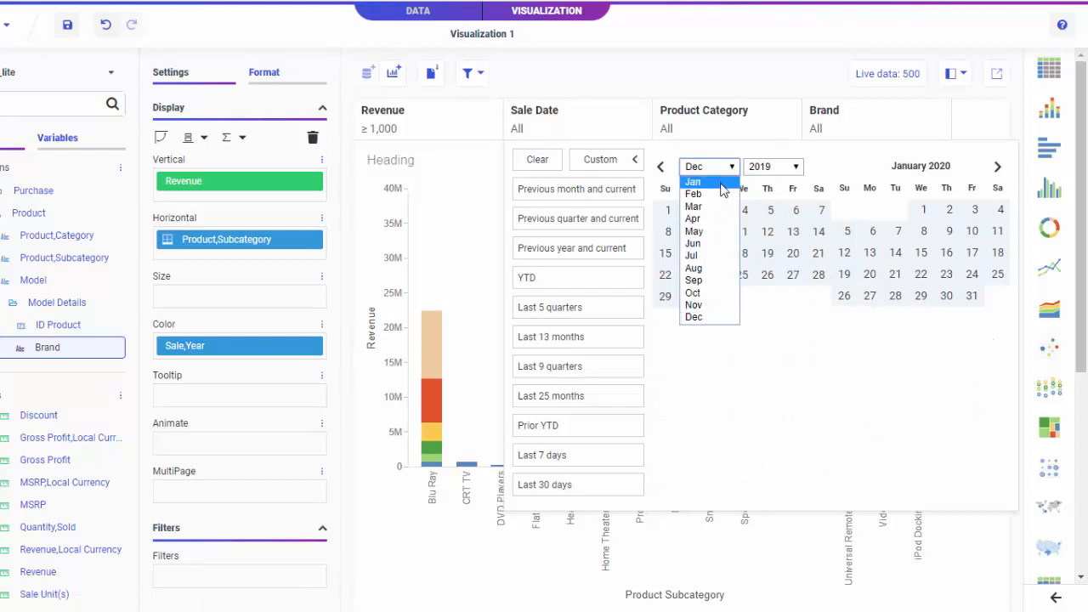
pyautogui.click(712, 181)
pyautogui.click(719, 210)
pyautogui.click(769, 167)
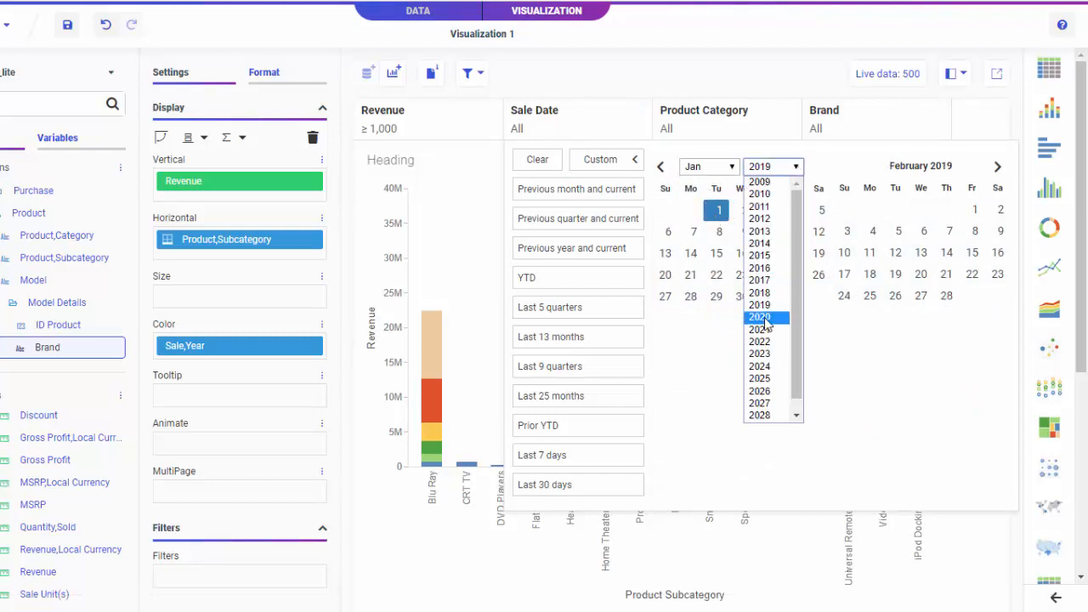
pyautogui.click(765, 328)
pyautogui.click(1000, 168)
pyautogui.click(972, 253)
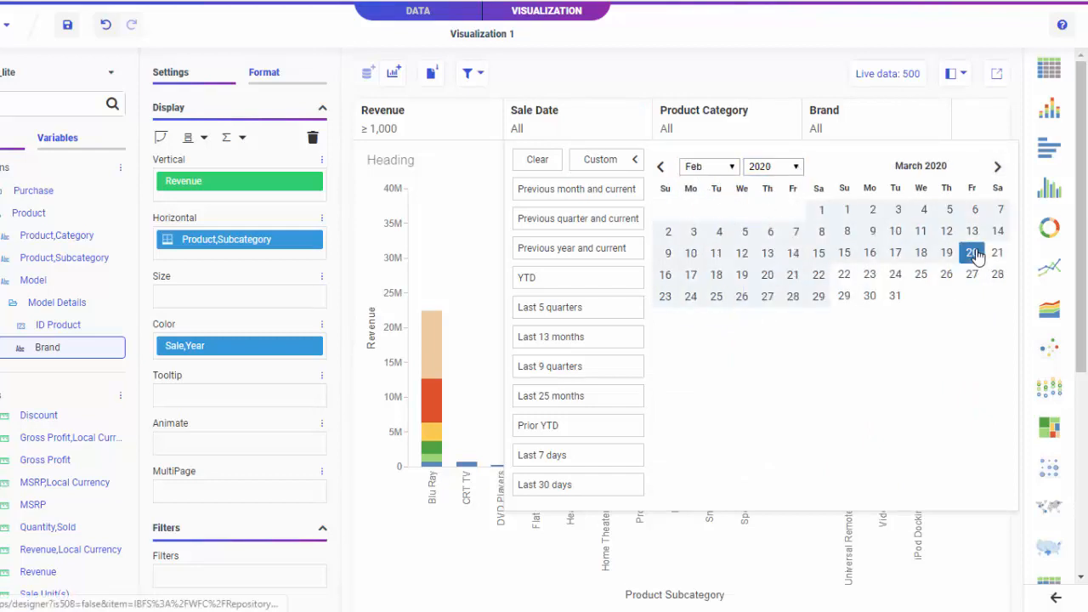
pyautogui.click(793, 74)
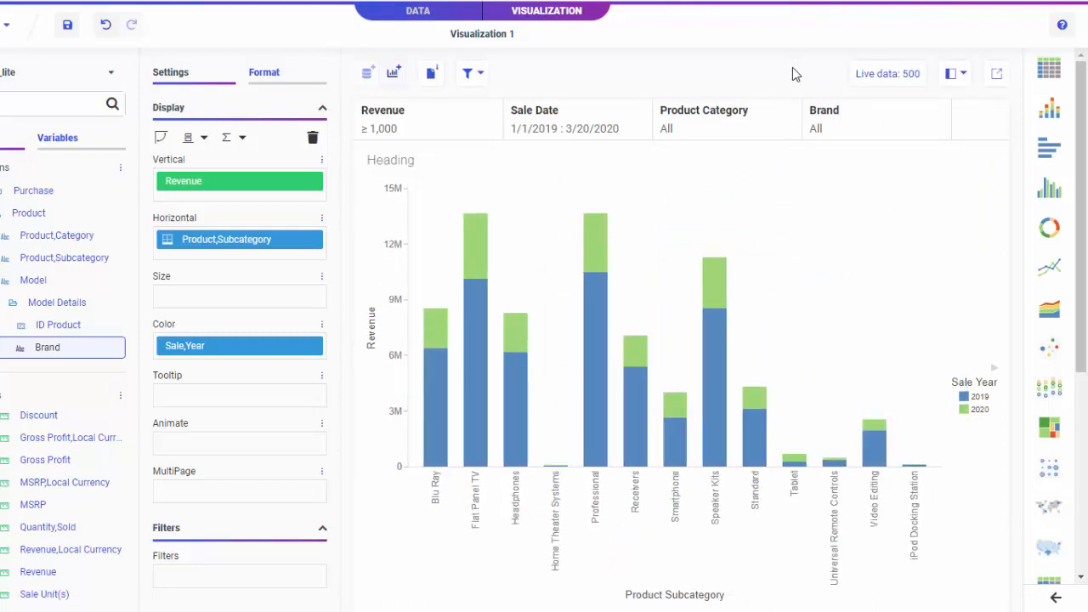
# - Change the Sale Date filter to on or after and set its start date to August 3, 2018
pyautogui.click(591, 133)
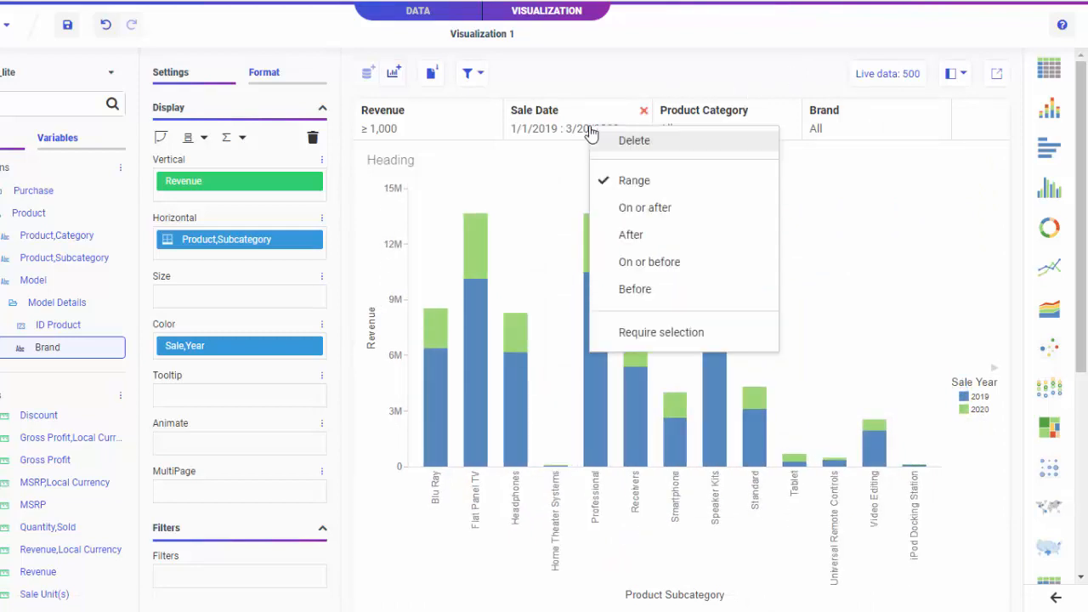
pyautogui.click(638, 209)
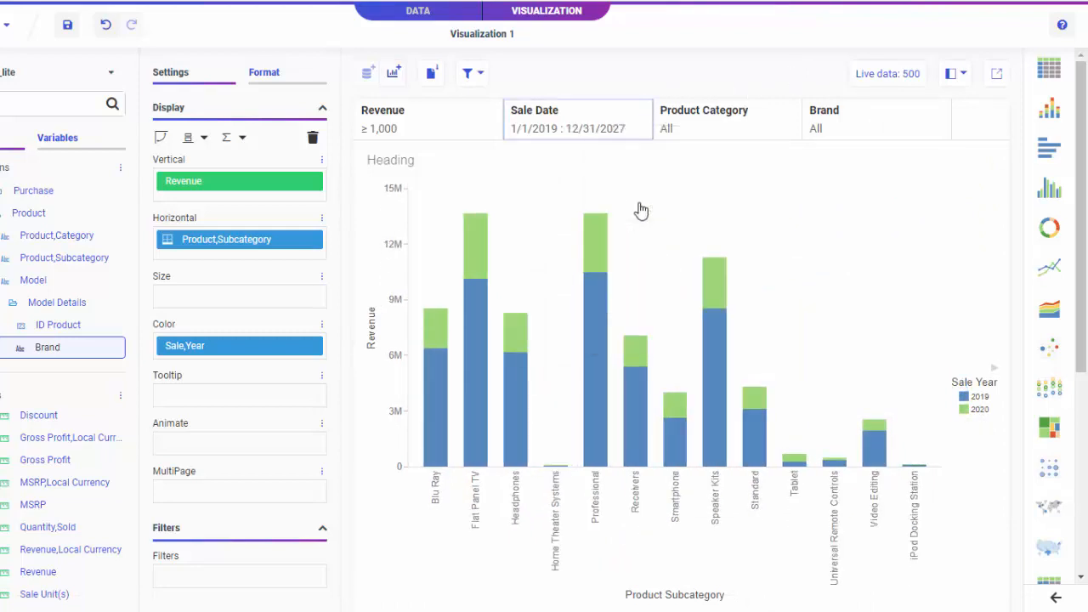
pyautogui.click(607, 134)
pyautogui.click(662, 167)
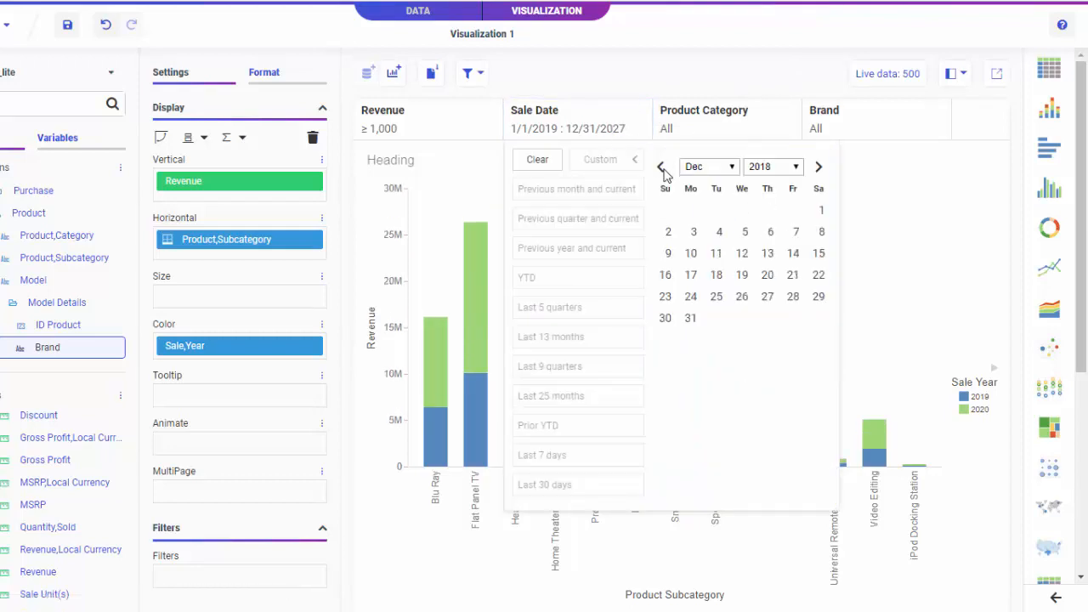
pyautogui.click(661, 168)
pyautogui.click(662, 167)
pyautogui.click(661, 168)
pyautogui.click(662, 167)
pyautogui.click(790, 211)
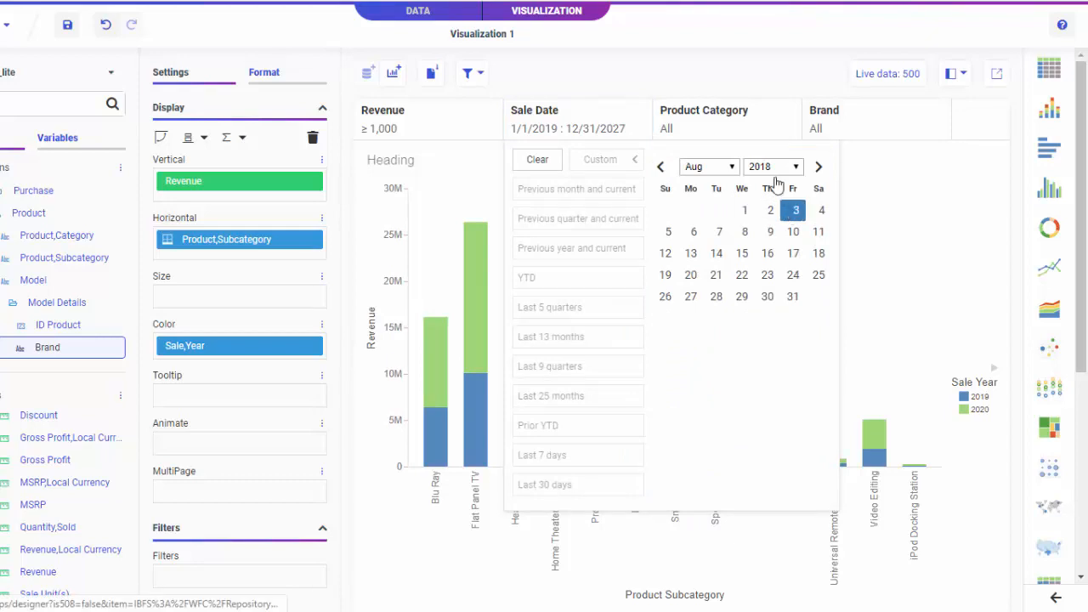
pyautogui.click(729, 84)
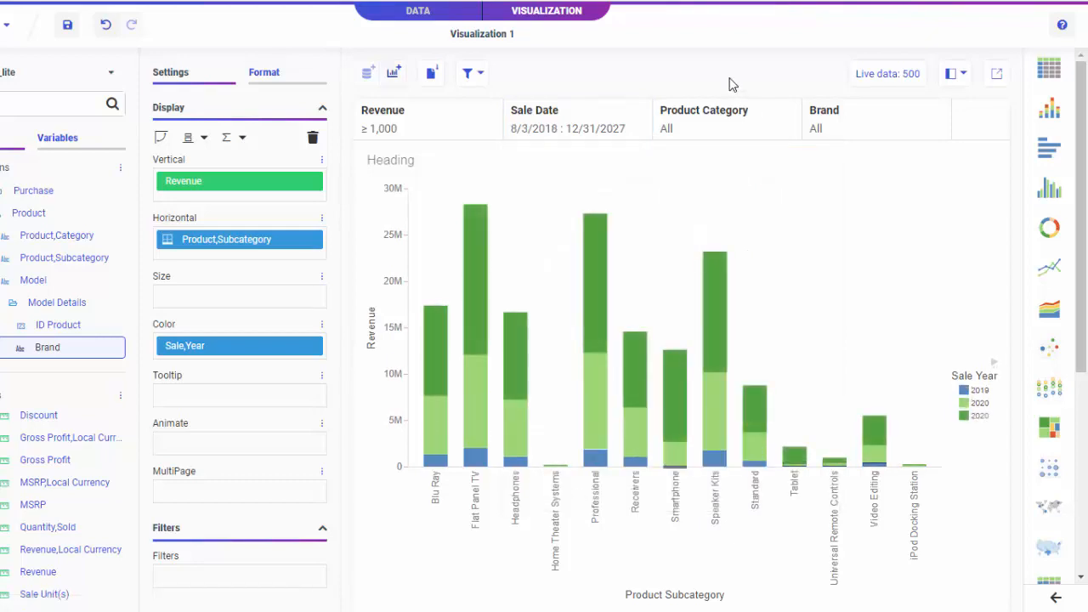
# - Require a selection for the Product Category filter, and run the visualization in a new window
pyautogui.rightClick(708, 126)
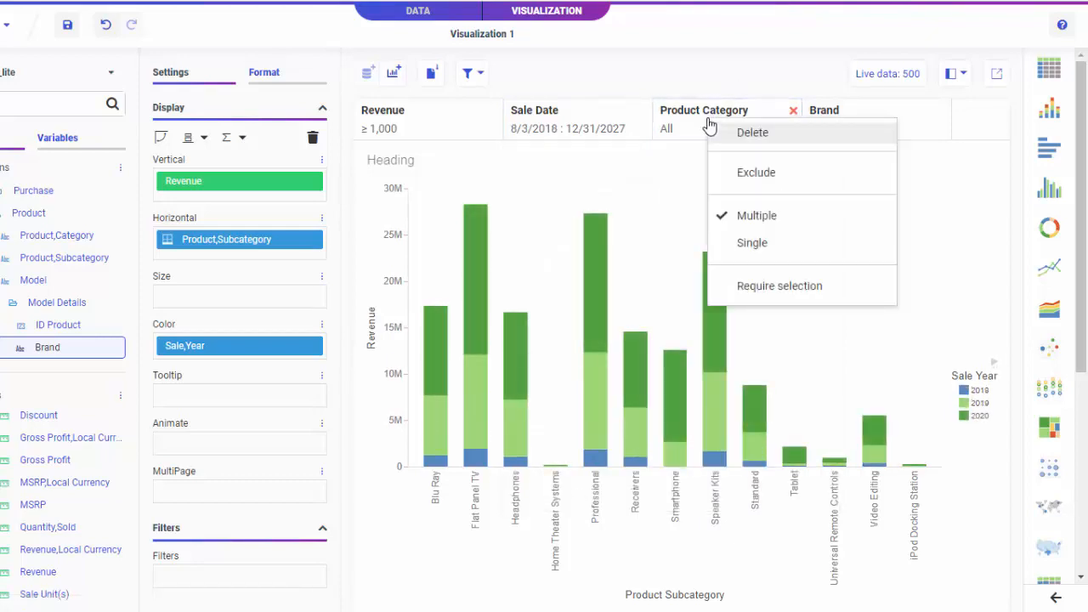
pyautogui.click(792, 292)
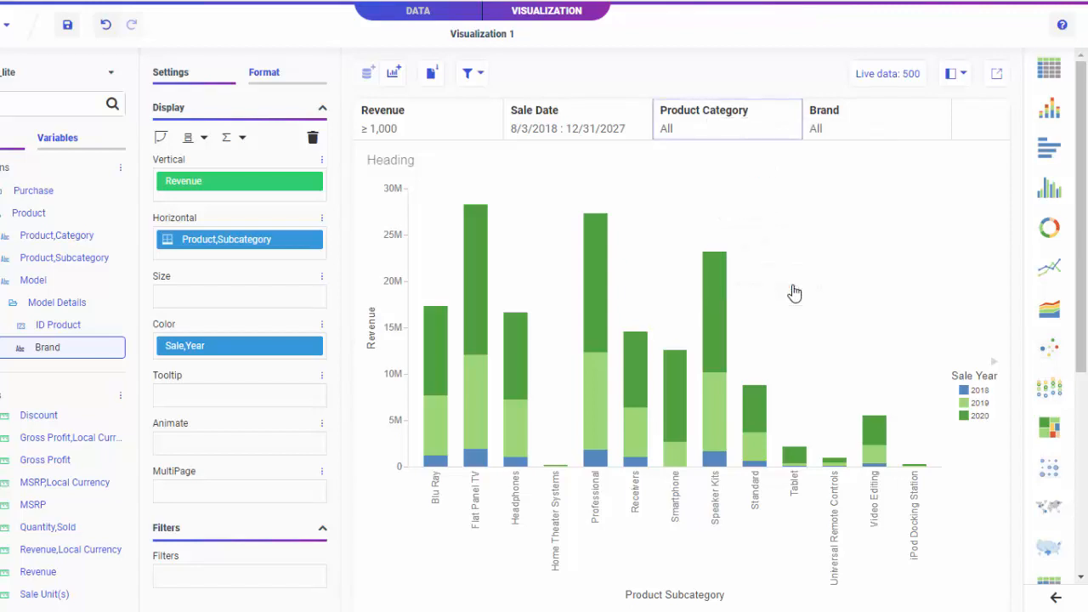
pyautogui.click(995, 75)
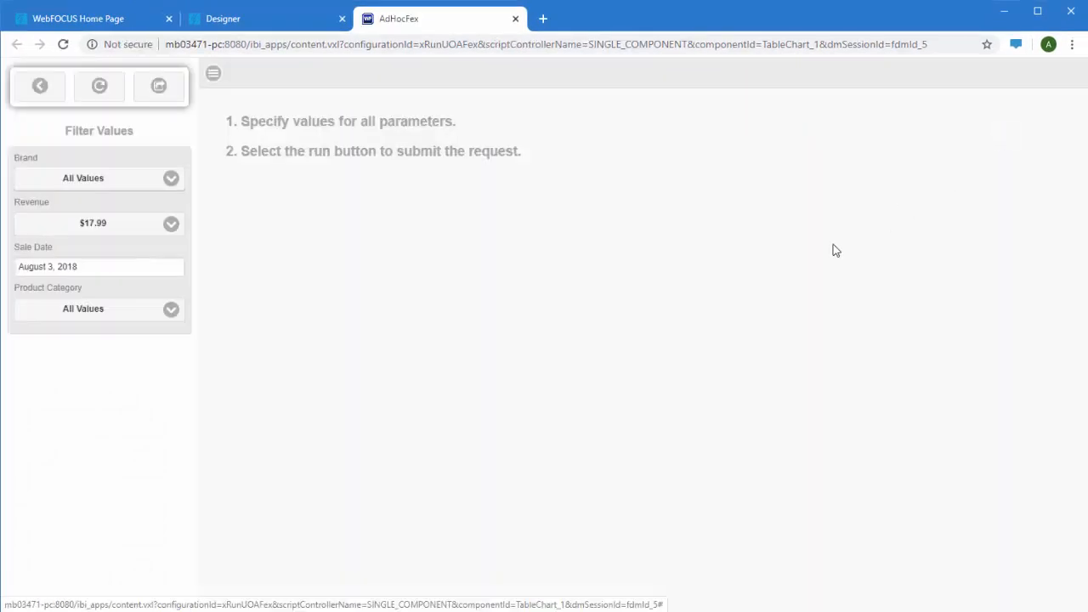
# - Select only Televisions as the Product Category in the running chart and submit the request
pyautogui.click(168, 314)
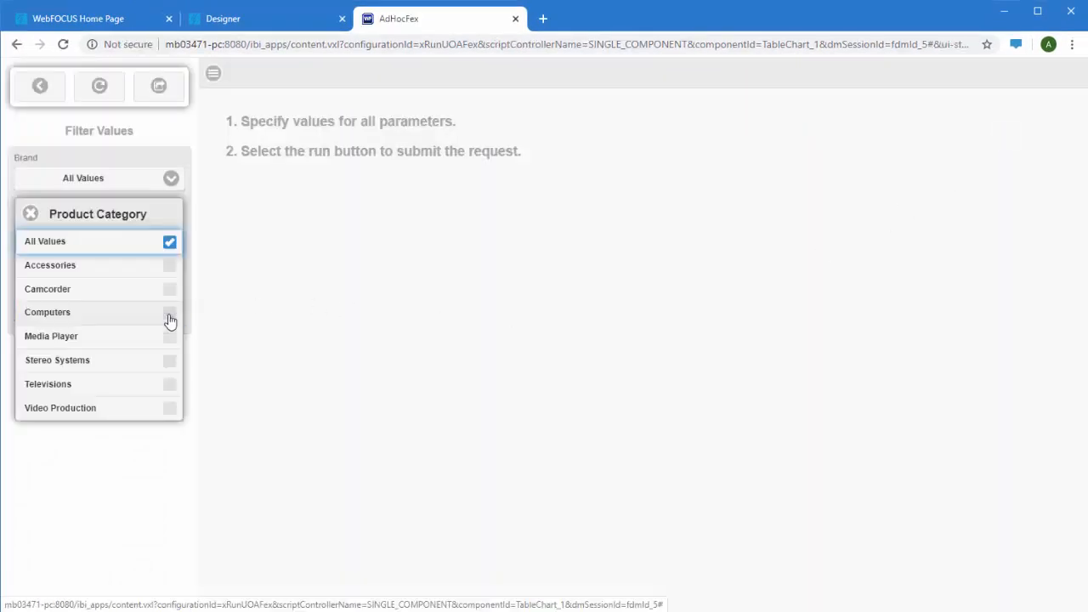
pyautogui.click(117, 383)
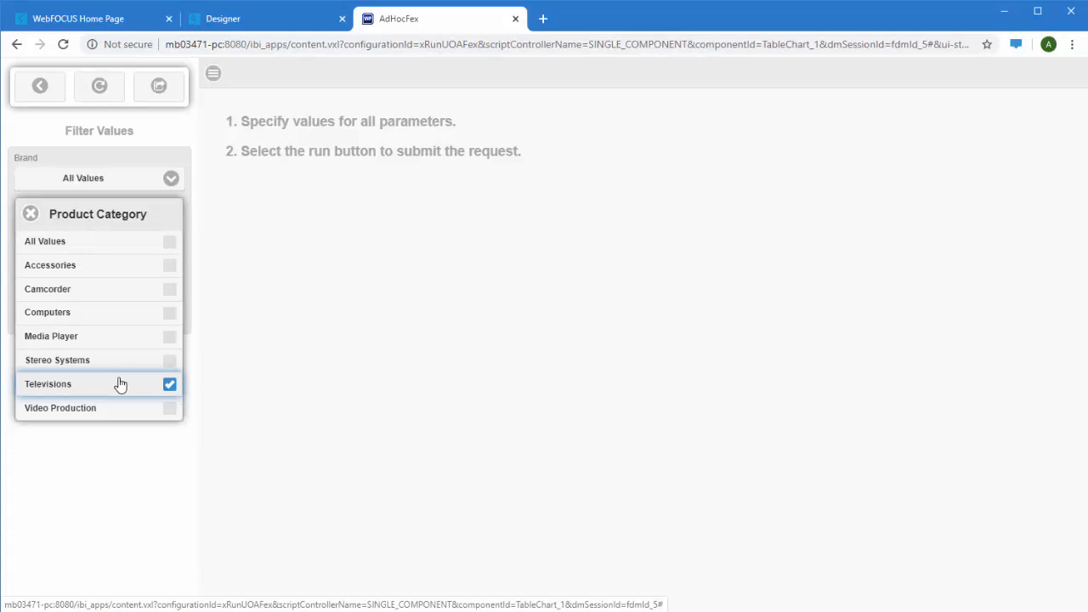
pyautogui.click(184, 499)
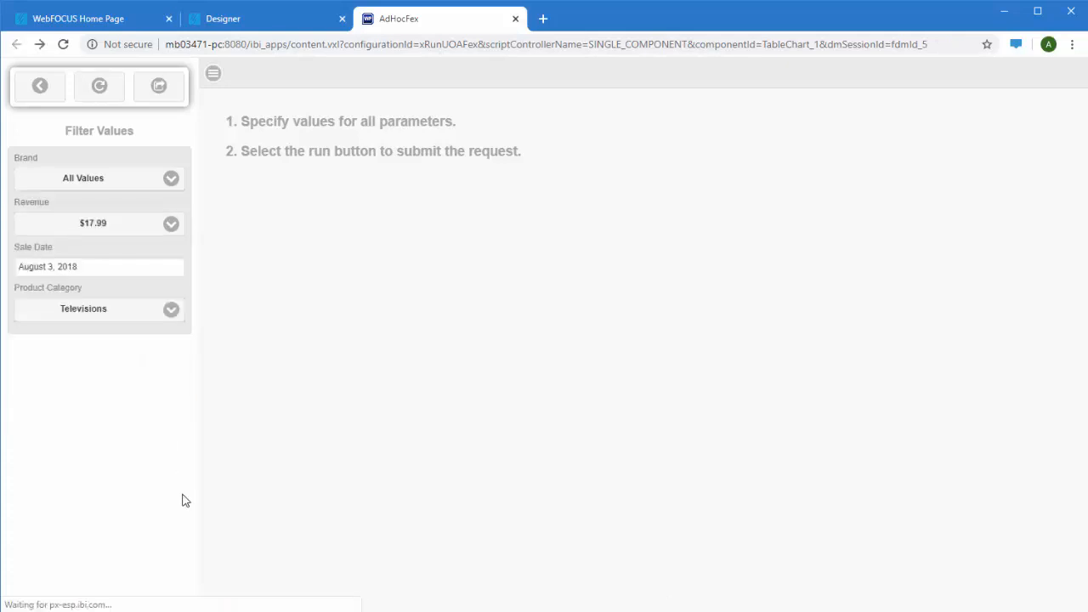
pyautogui.click(170, 96)
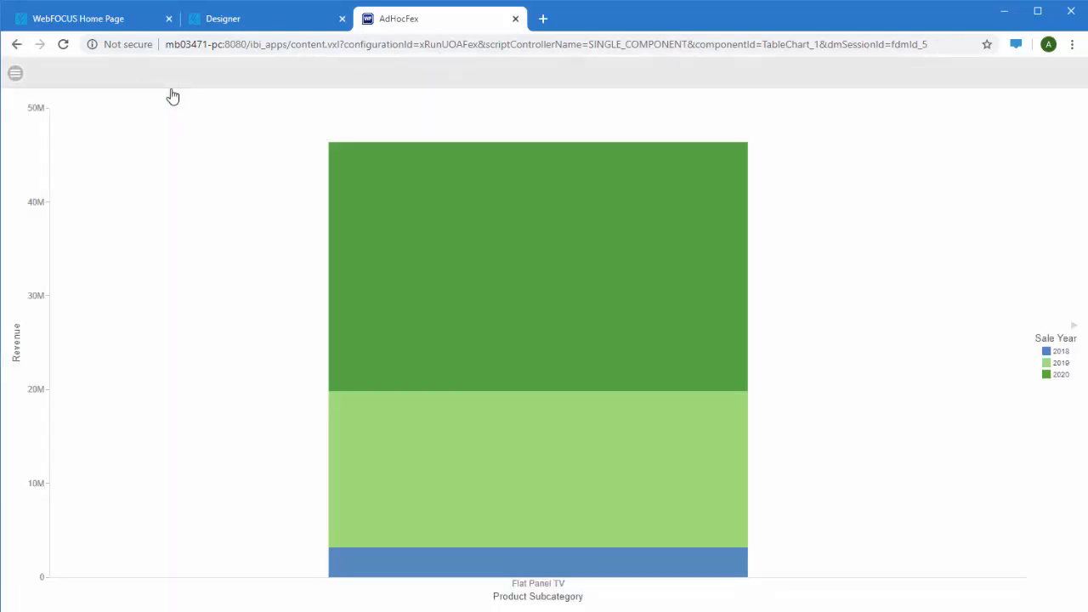
# - Close the running chart and delete the Revenue filter from the visualization in Designer
pyautogui.click(515, 18)
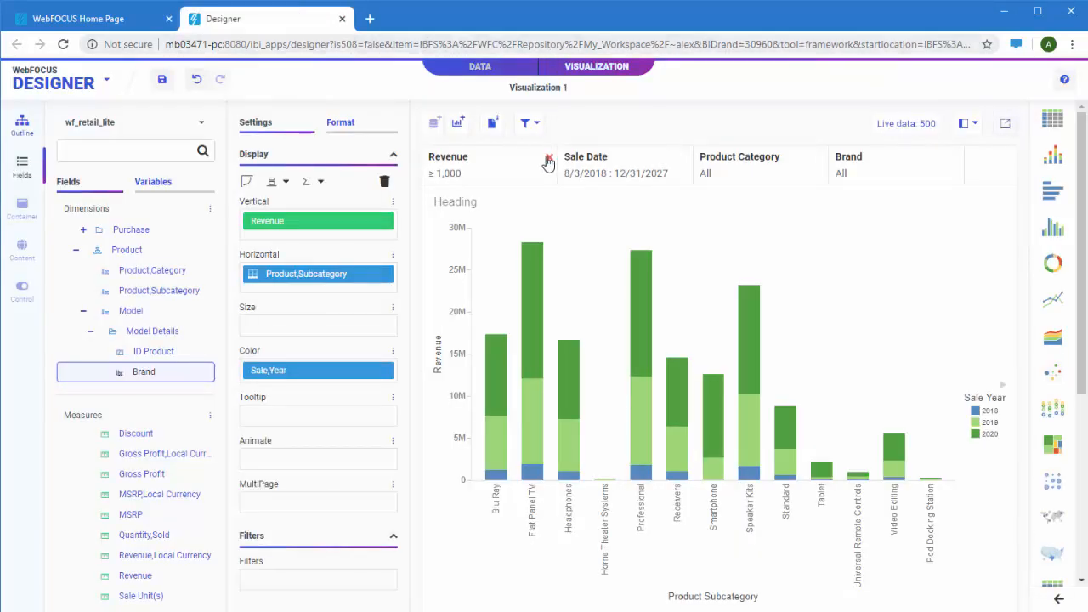
pyautogui.click(550, 159)
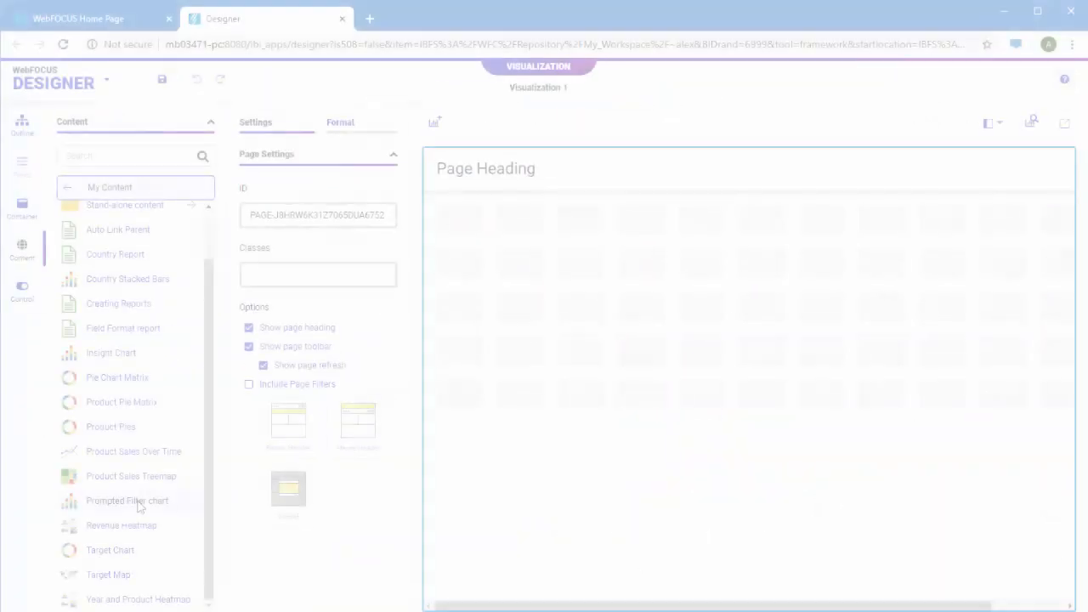
# - Add the Prompted Filter chart to the new page's grid and enlarge its panel
pyautogui.moveTo(303, 428); pyautogui.dragTo(483, 290)
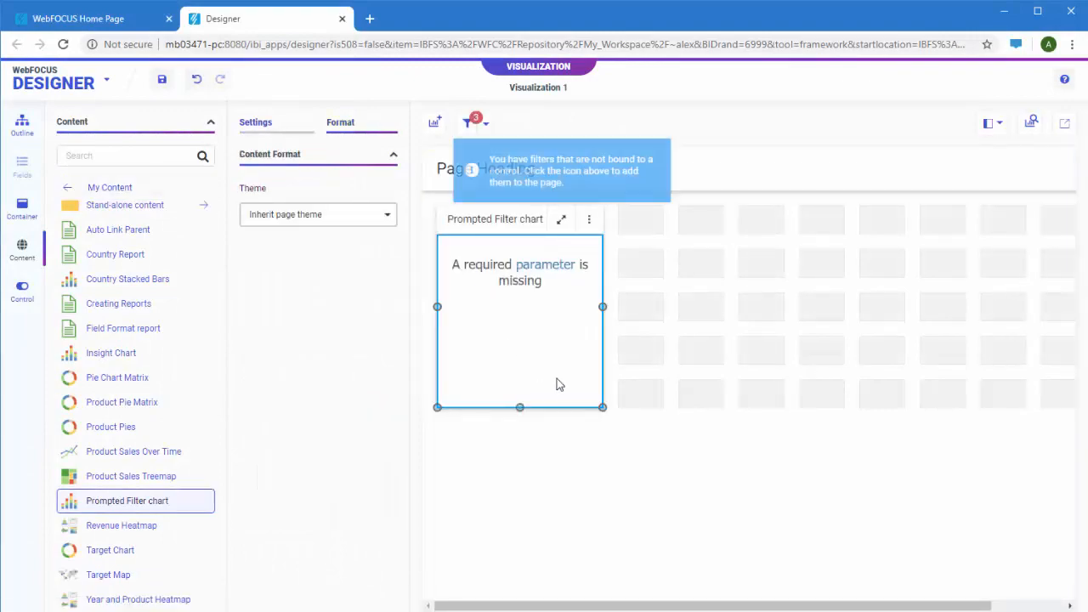
pyautogui.moveTo(603, 407); pyautogui.dragTo(912, 561)
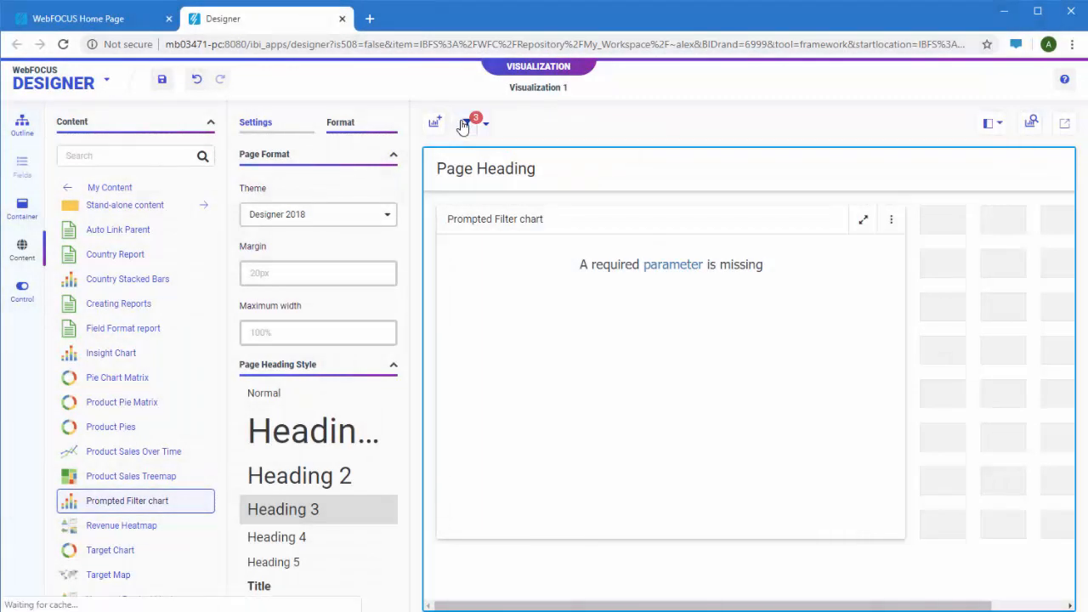
# - Add the chart's unbound filters as controls on the page and set Product Category to Computers
pyautogui.click(463, 126)
pyautogui.click(972, 235)
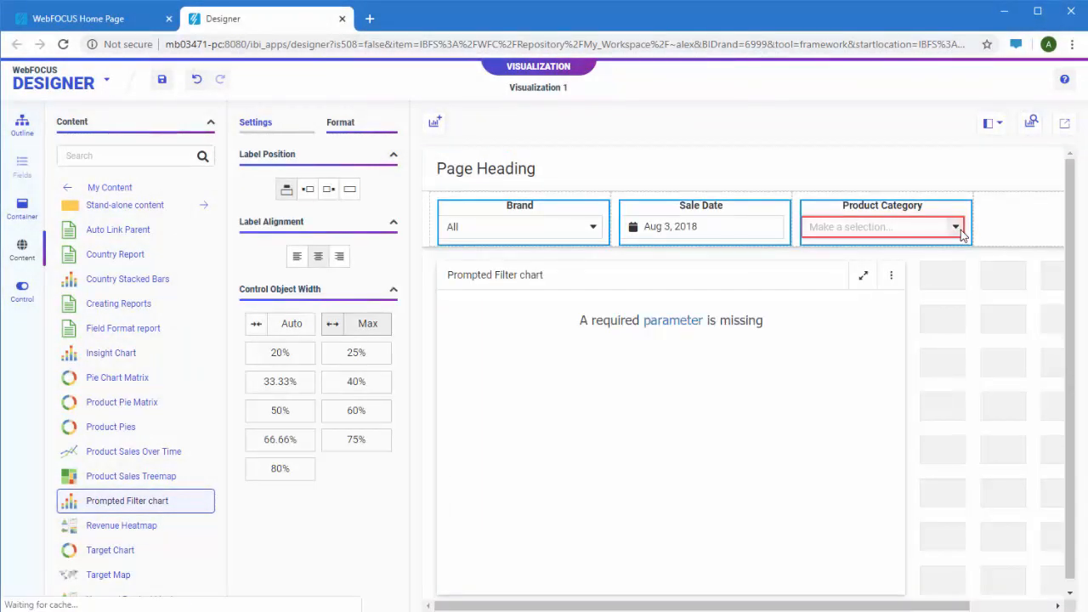
pyautogui.click(956, 227)
pyautogui.click(918, 297)
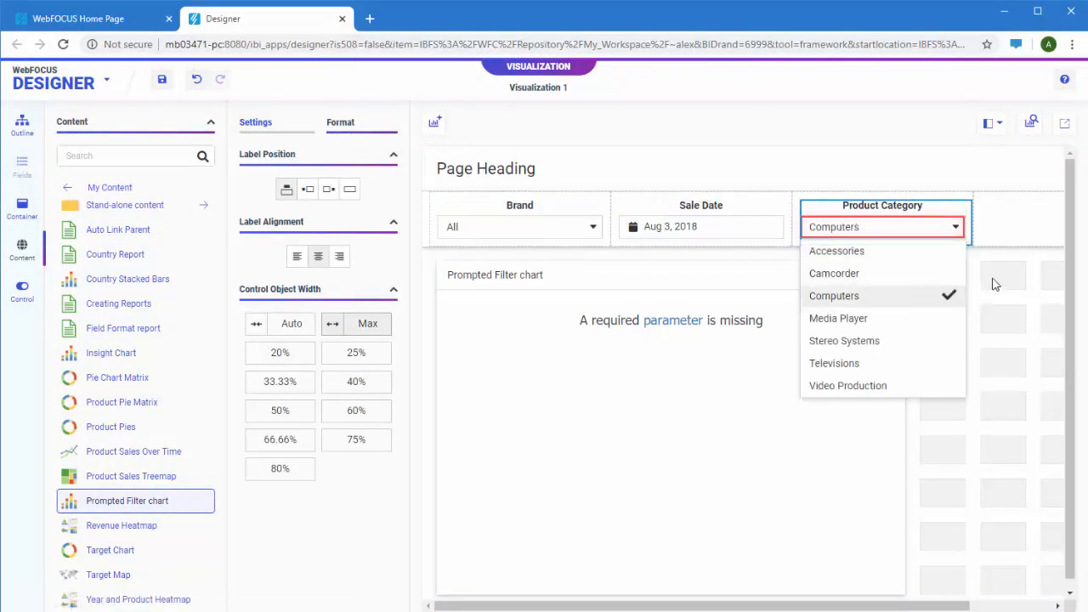
pyautogui.click(1020, 224)
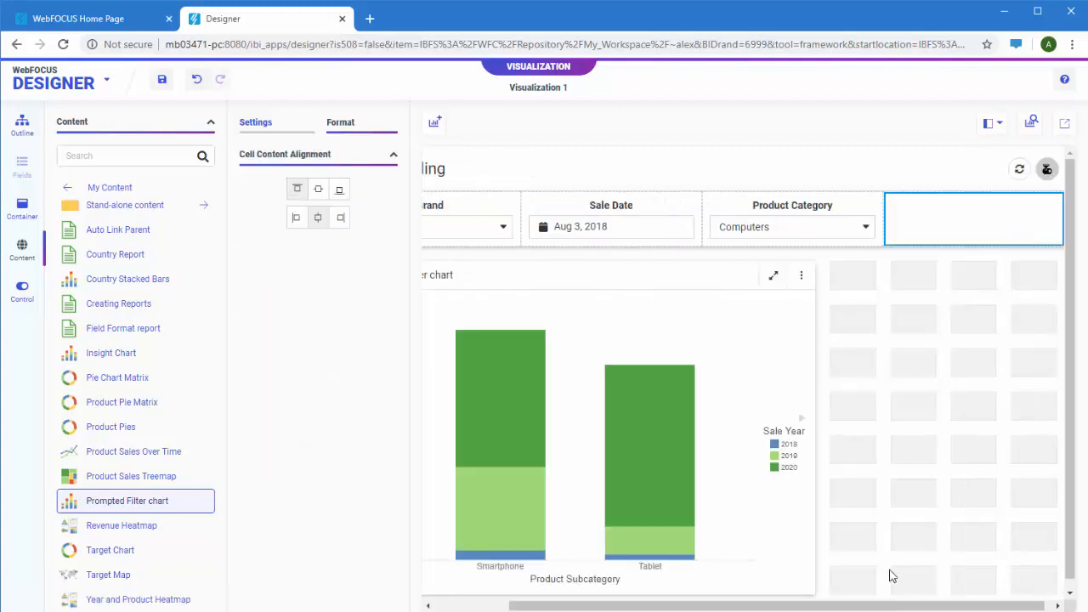
pyautogui.moveTo(883, 606); pyautogui.dragTo(745, 607)
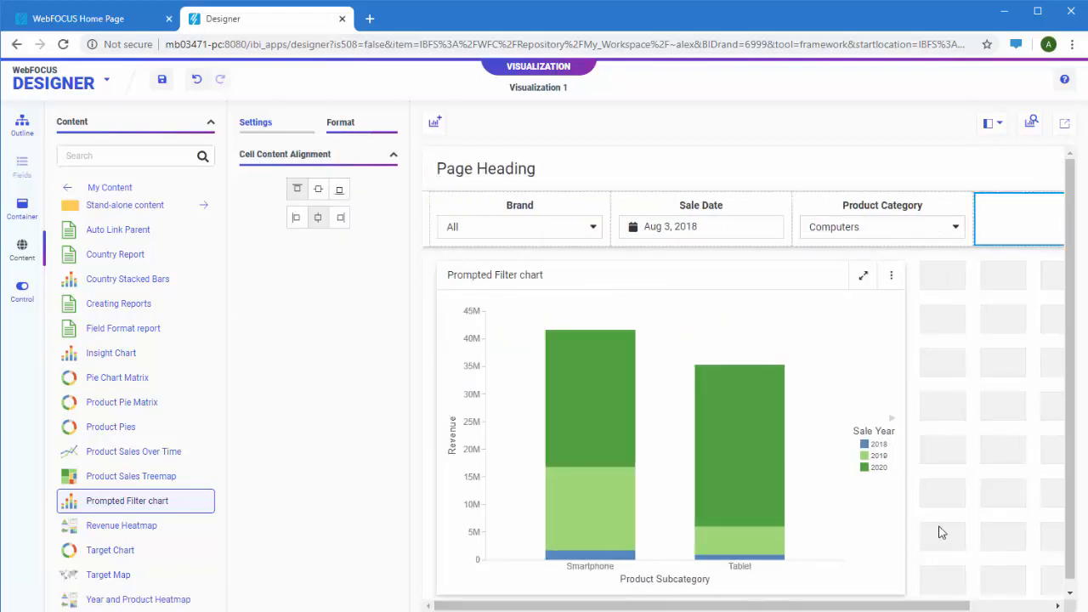